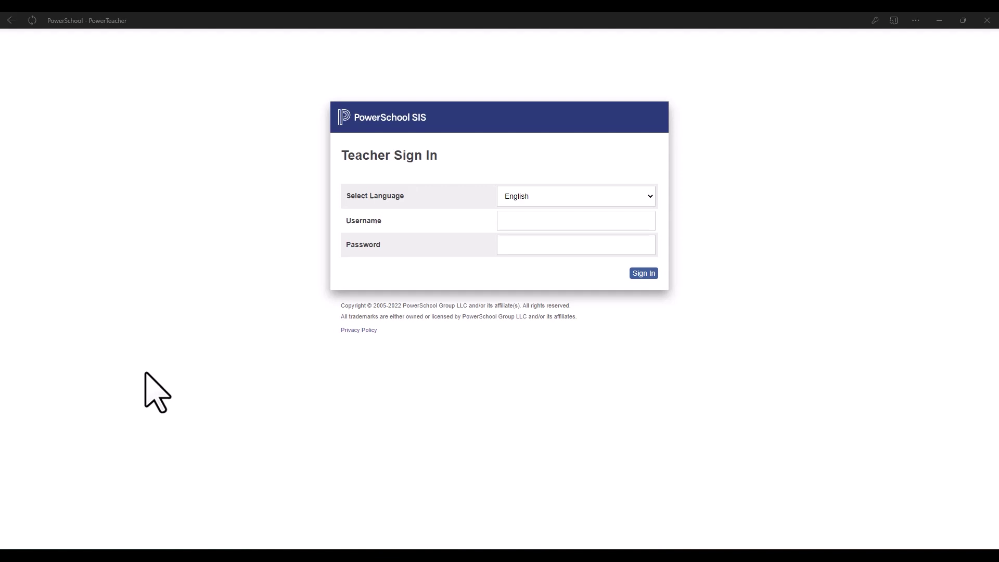
# Auto-fill the saved teacher login, sign in, and open PowerTeacher Pro for 2(A) English 11.
pyautogui.rightClick(516, 223)
pyautogui.moveTo(599, 465)
pyautogui.moveTo(698, 458)
pyautogui.click(827, 458)
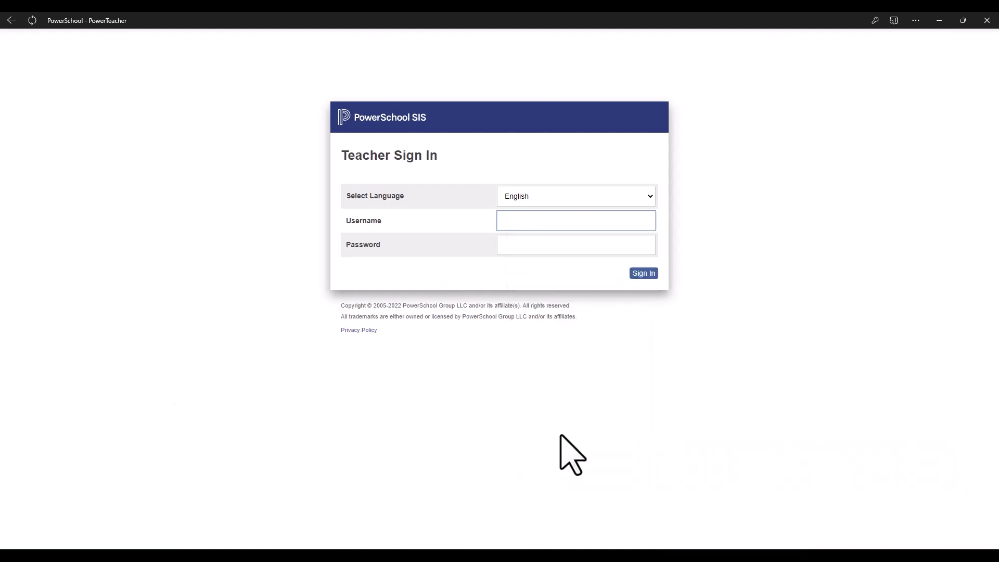
pyautogui.click(651, 273)
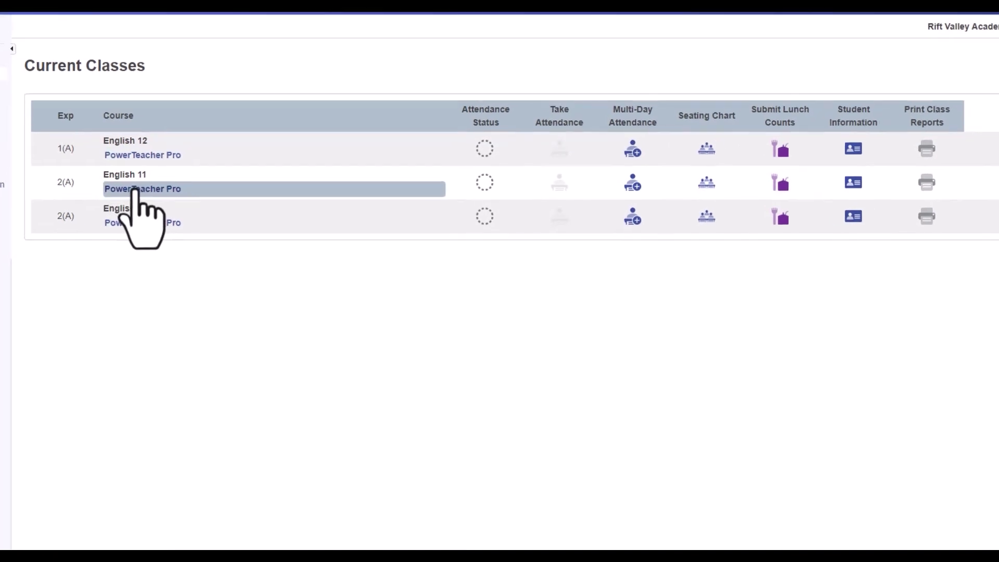
pyautogui.click(137, 189)
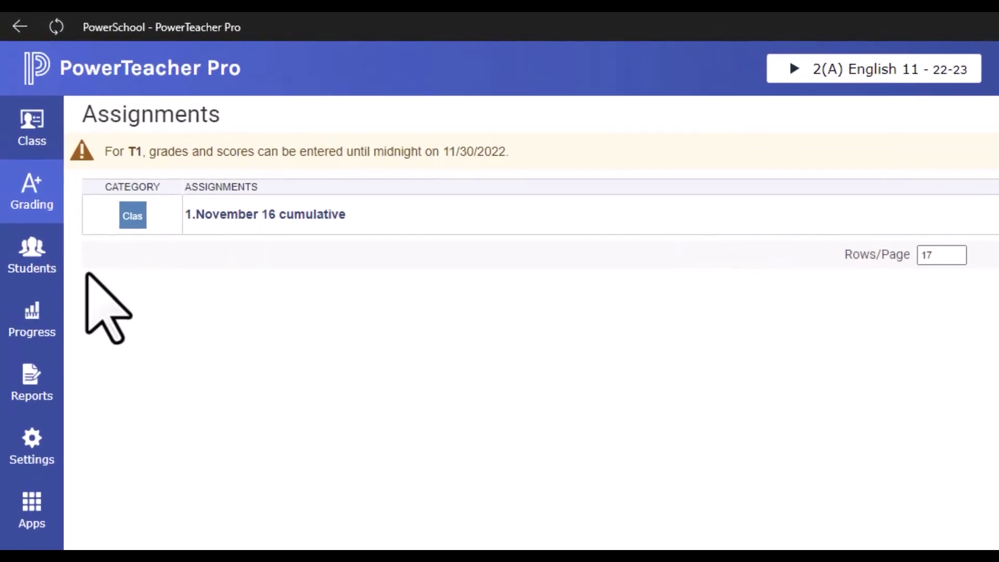
# Go to Grading > Categories to see Classwork, Project, Quiz, Test and Homework.
pyautogui.click(31, 203)
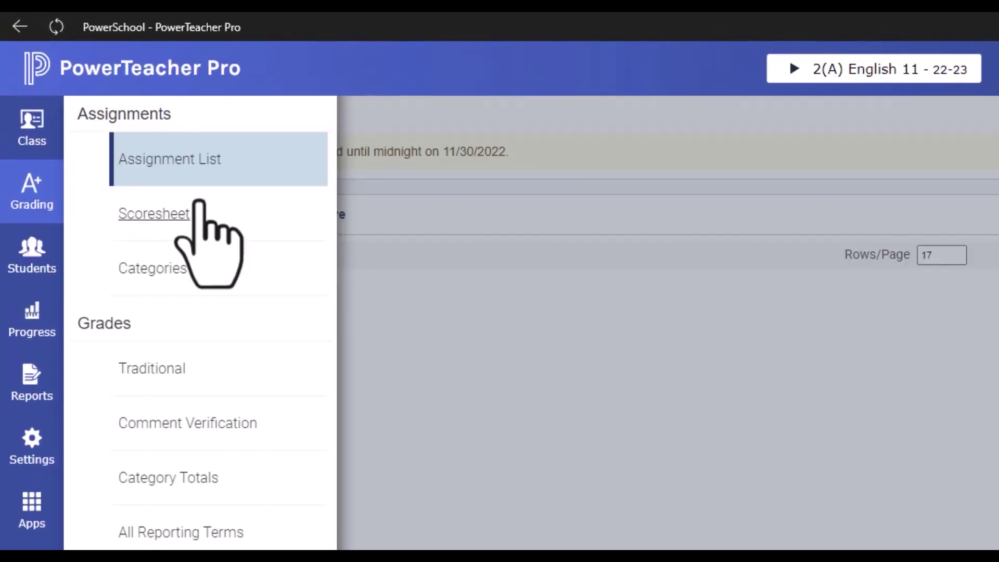
pyautogui.click(147, 272)
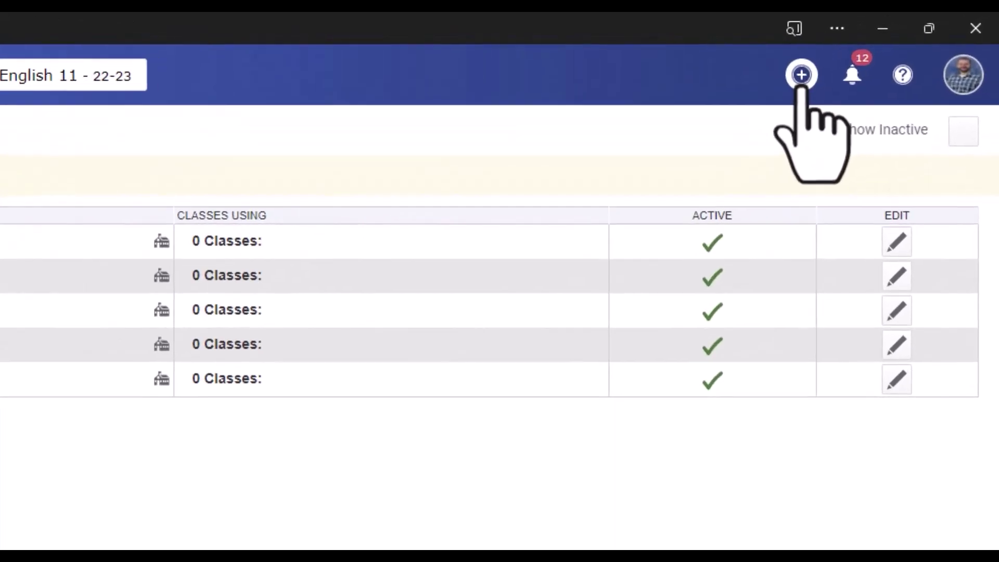
# Create a new gray grading category named Labs and save it.
pyautogui.click(802, 83)
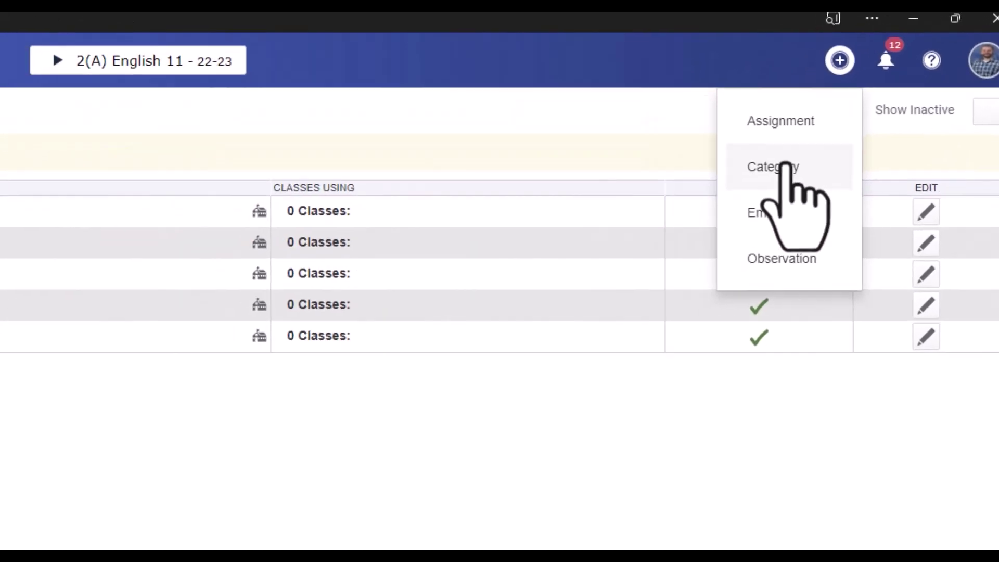
pyautogui.click(784, 167)
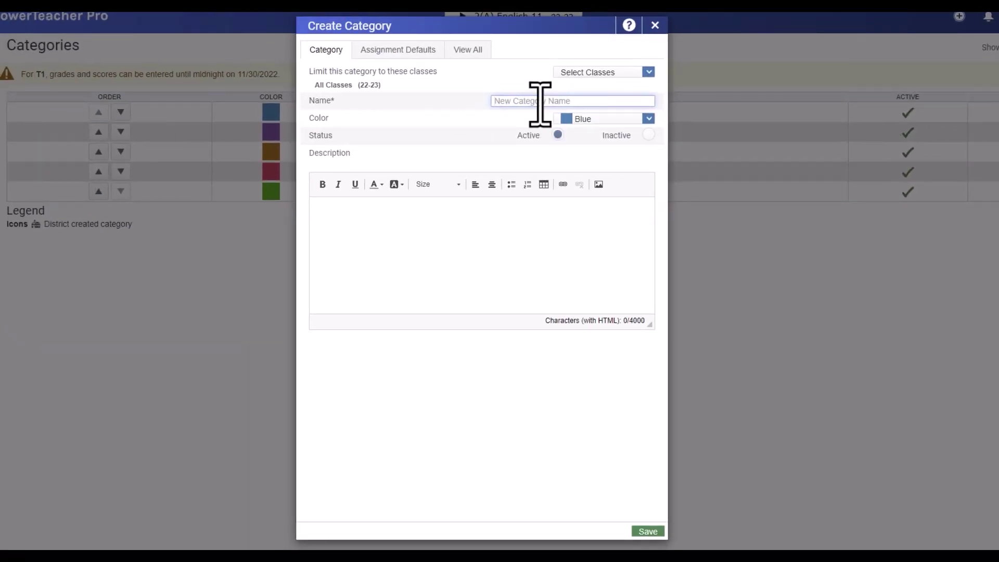
pyautogui.write('Labs')
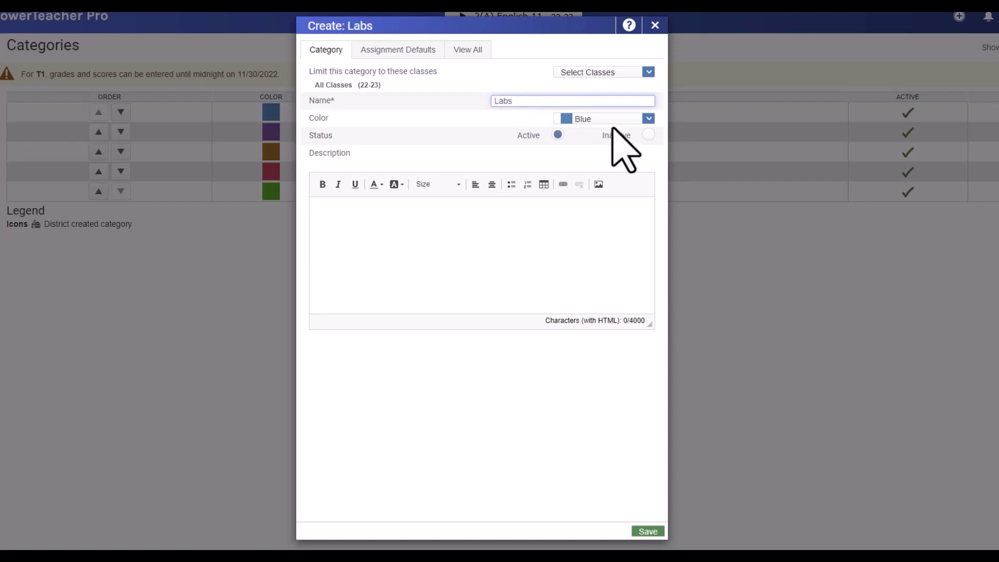
pyautogui.click(617, 119)
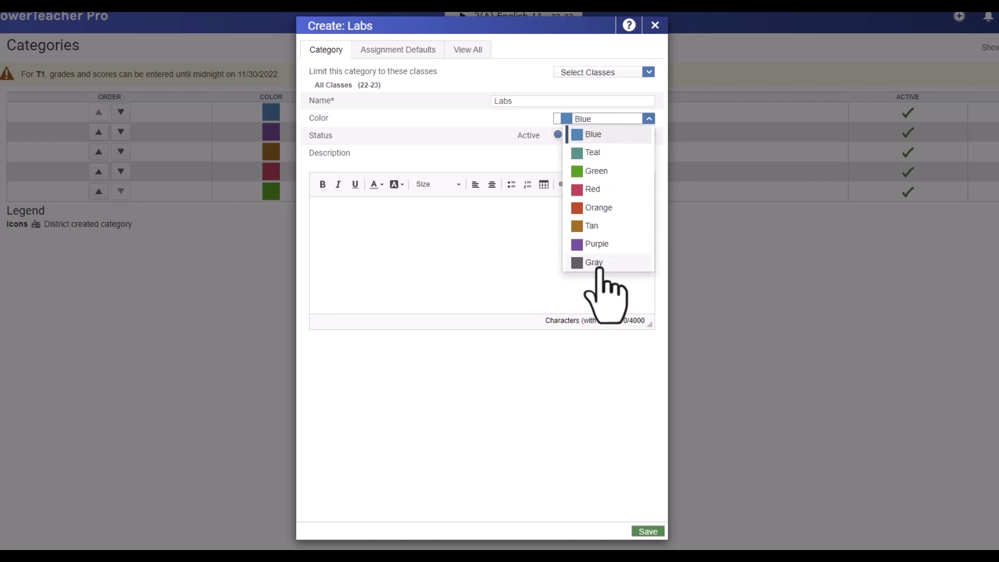
pyautogui.click(599, 263)
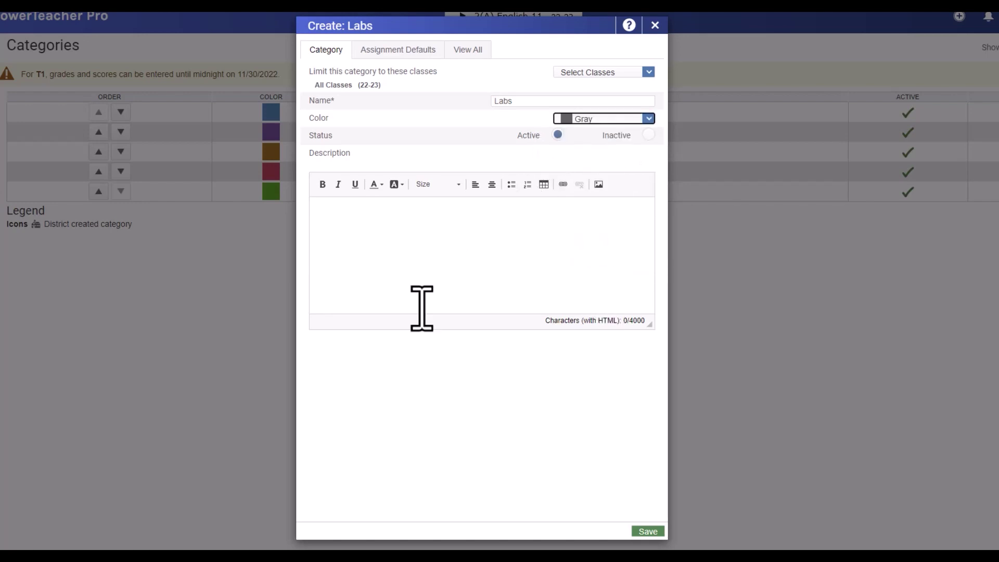
pyautogui.click(415, 267)
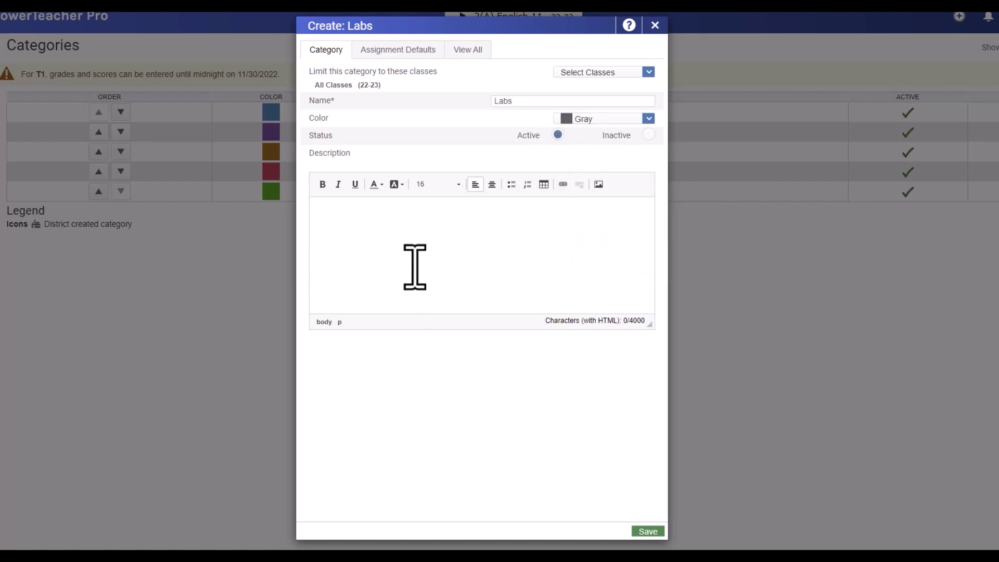
pyautogui.click(571, 74)
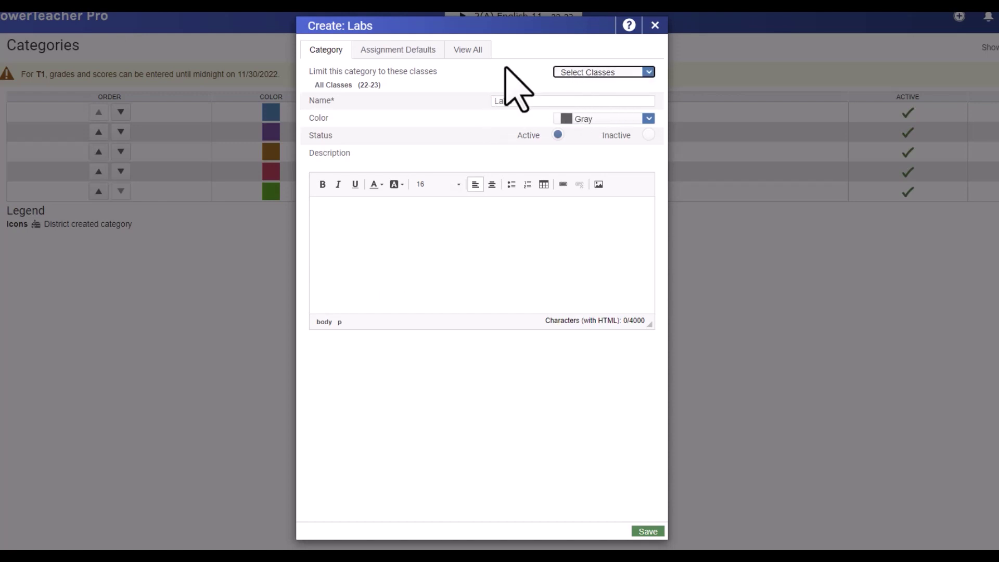
pyautogui.click(647, 531)
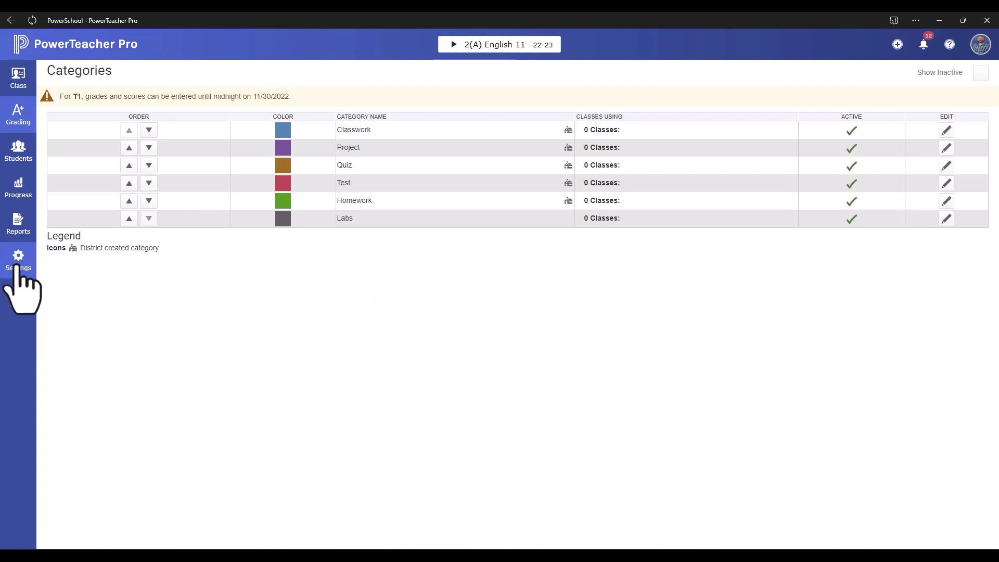
# Open Settings > Traditional Grade Calculations to view English 11's Y1 and T1–T3 terms.
pyautogui.click(19, 262)
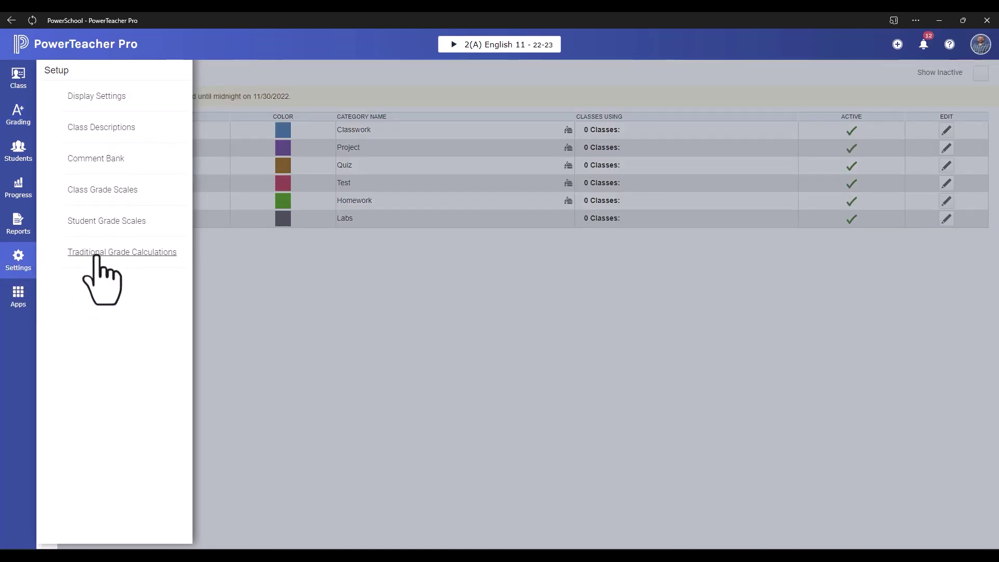
pyautogui.click(99, 253)
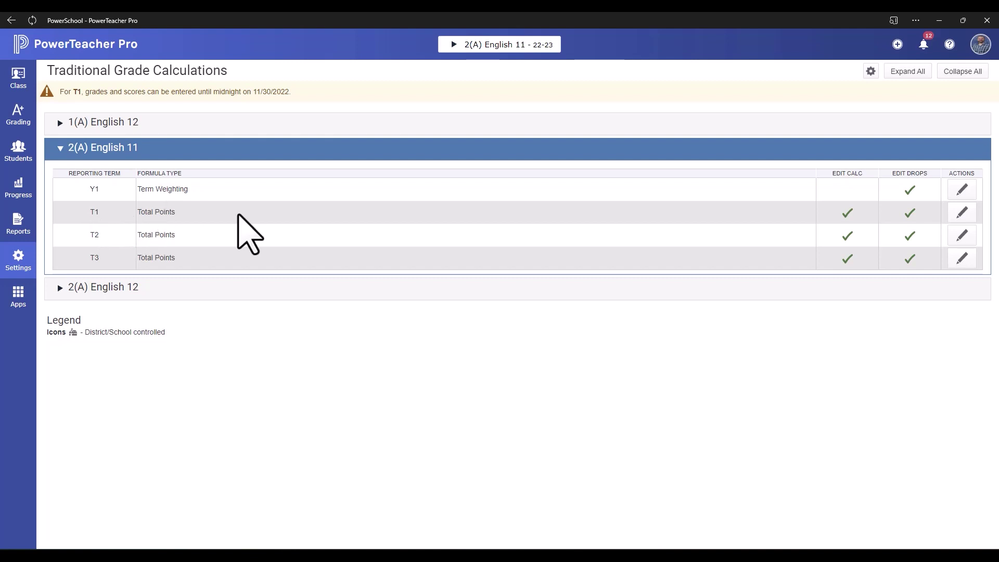
# Switch T1's formula to Category Weighting with Homework weighted 10.
pyautogui.click(962, 213)
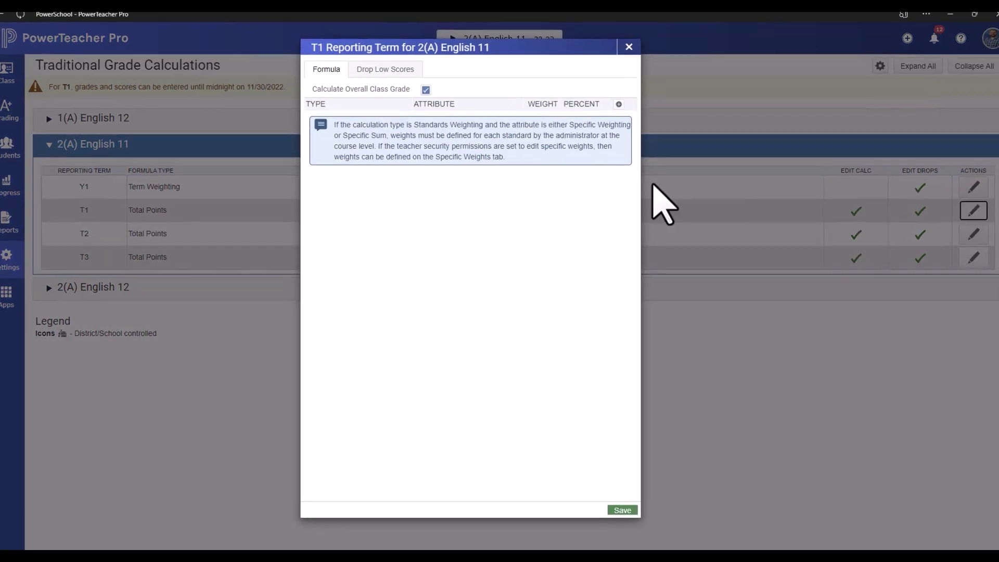
pyautogui.click(426, 90)
pyautogui.click(426, 89)
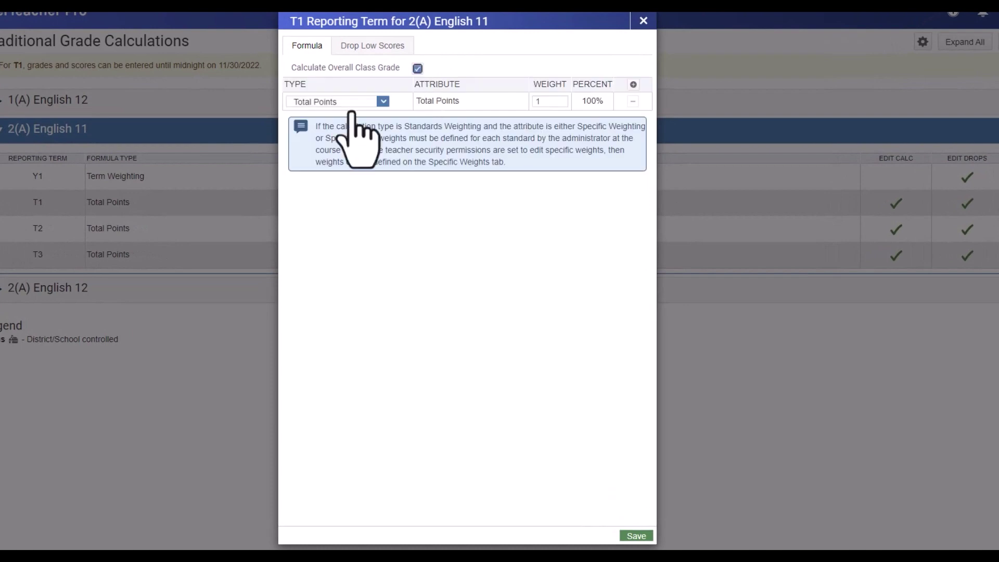
pyautogui.click(343, 103)
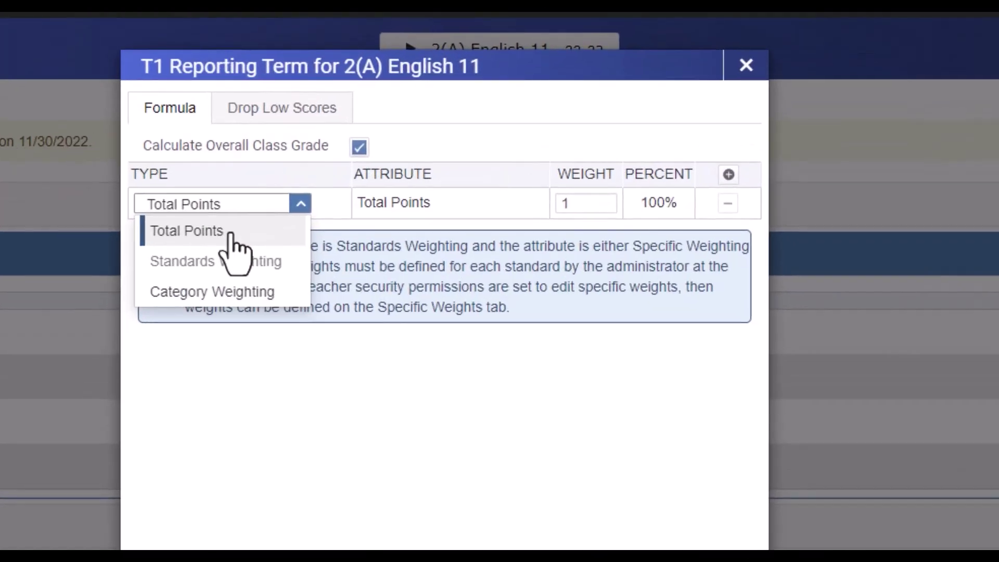
pyautogui.click(171, 298)
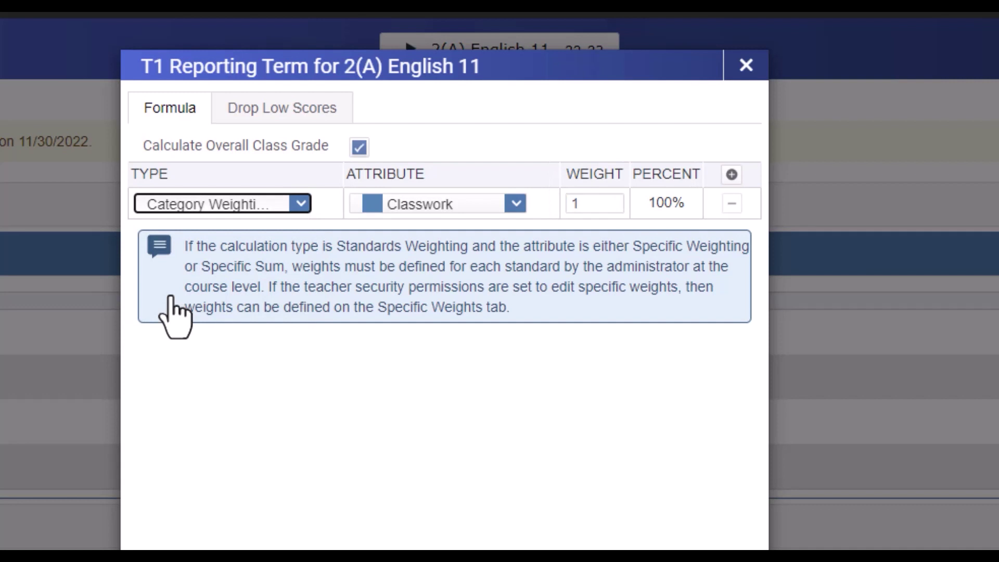
pyautogui.click(423, 205)
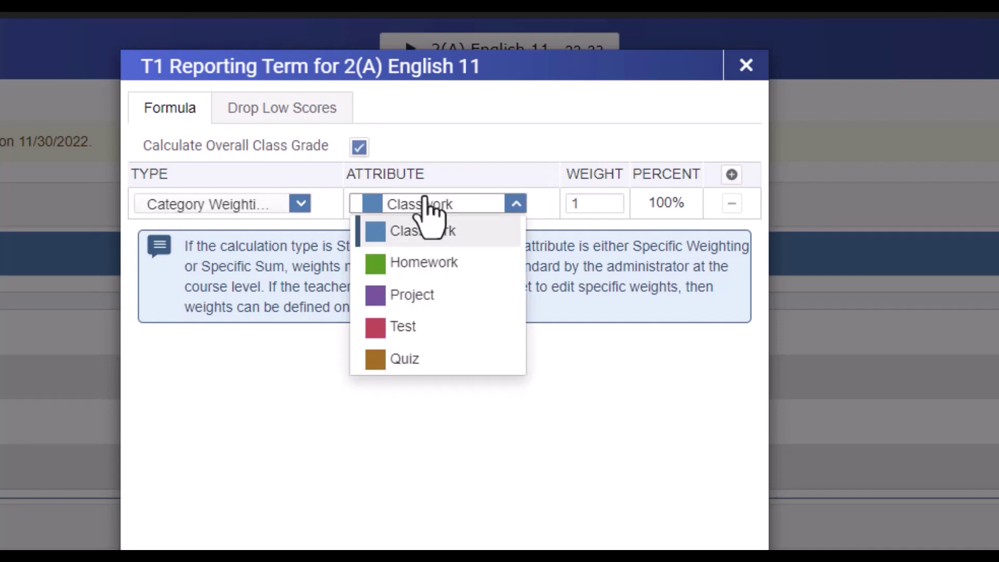
pyautogui.click(431, 268)
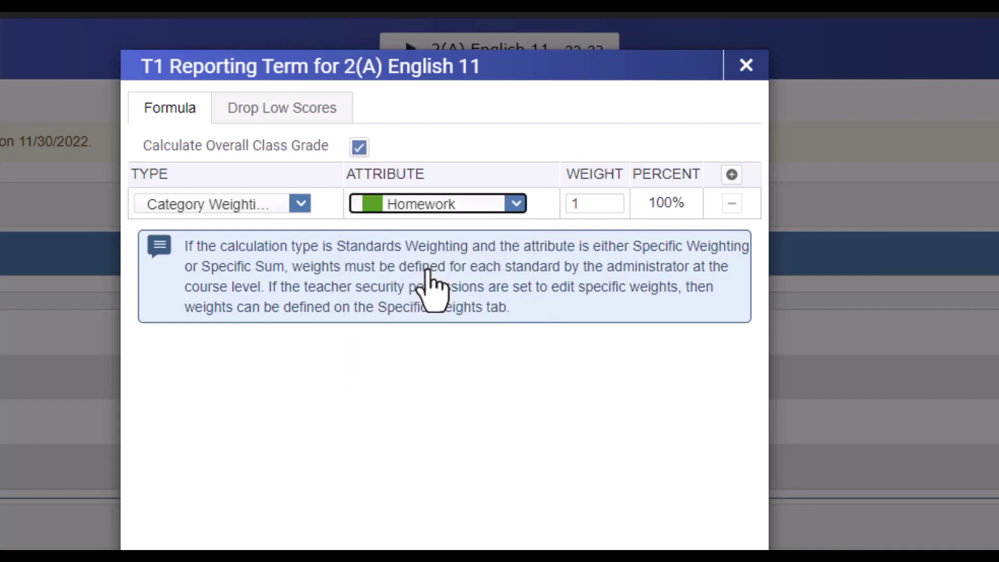
pyautogui.click(590, 204)
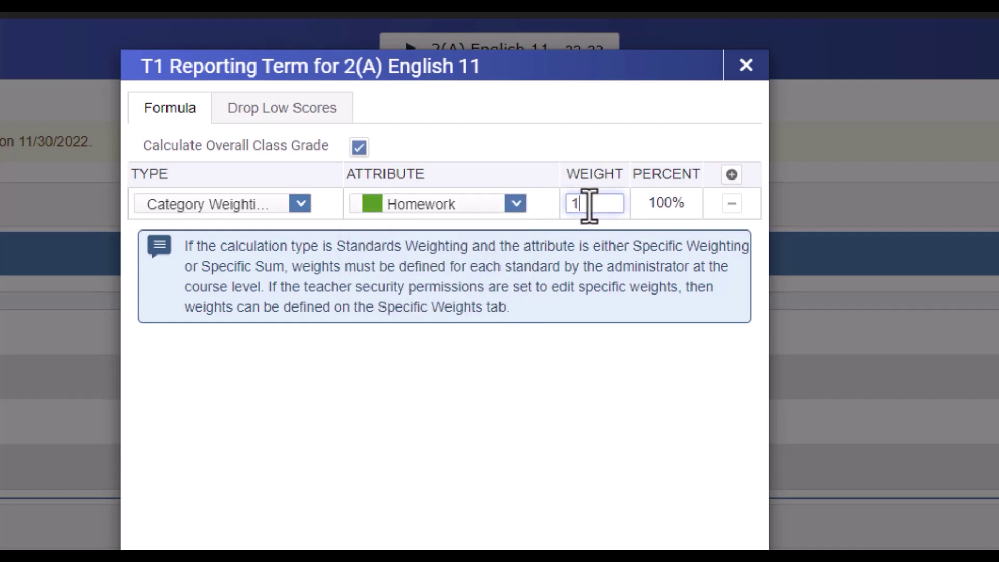
pyautogui.write('0')
pyautogui.click(591, 357)
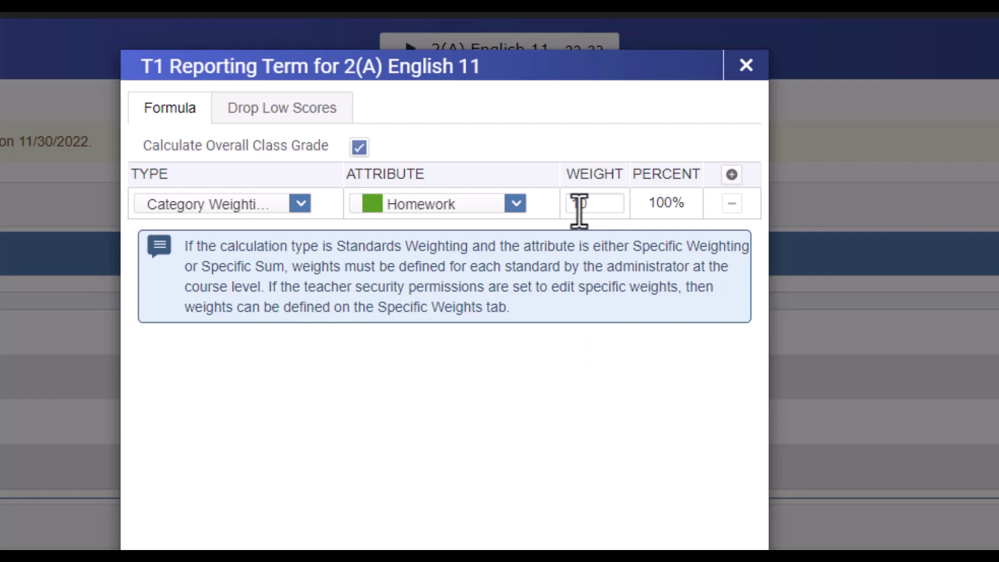
# Add a second category-weighting row for Project with weight 60.
pyautogui.click(732, 175)
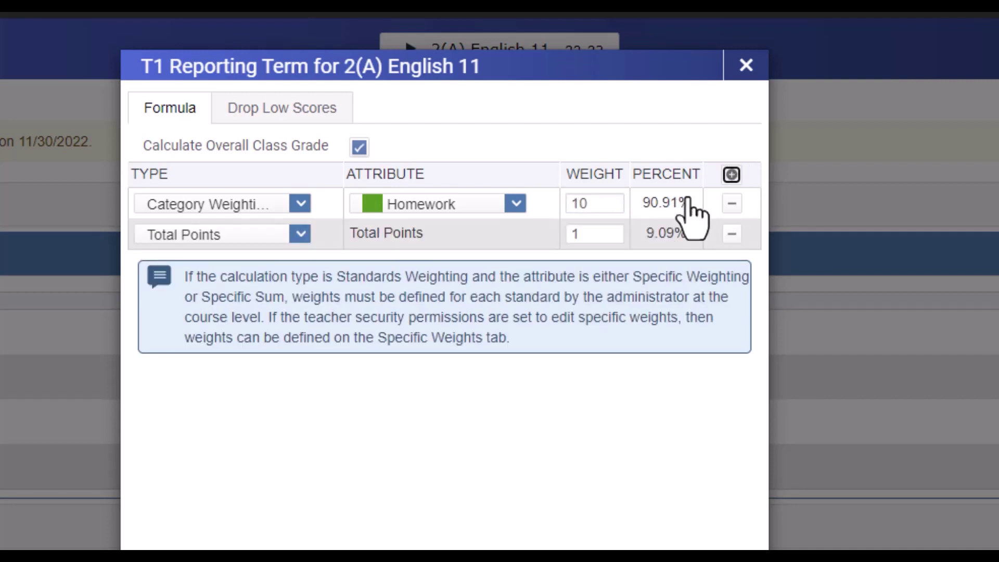
pyautogui.click(215, 237)
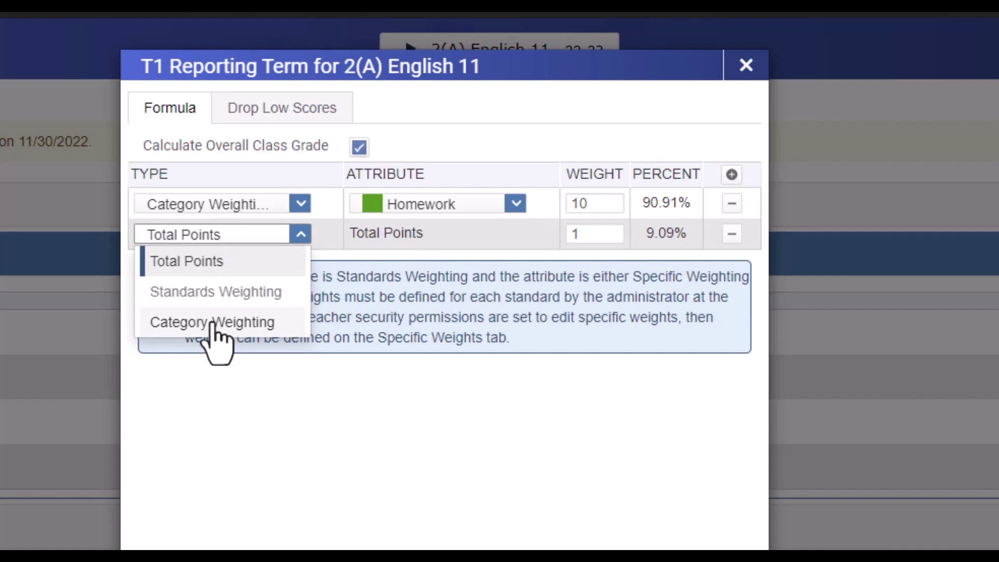
pyautogui.click(213, 322)
pyautogui.click(419, 242)
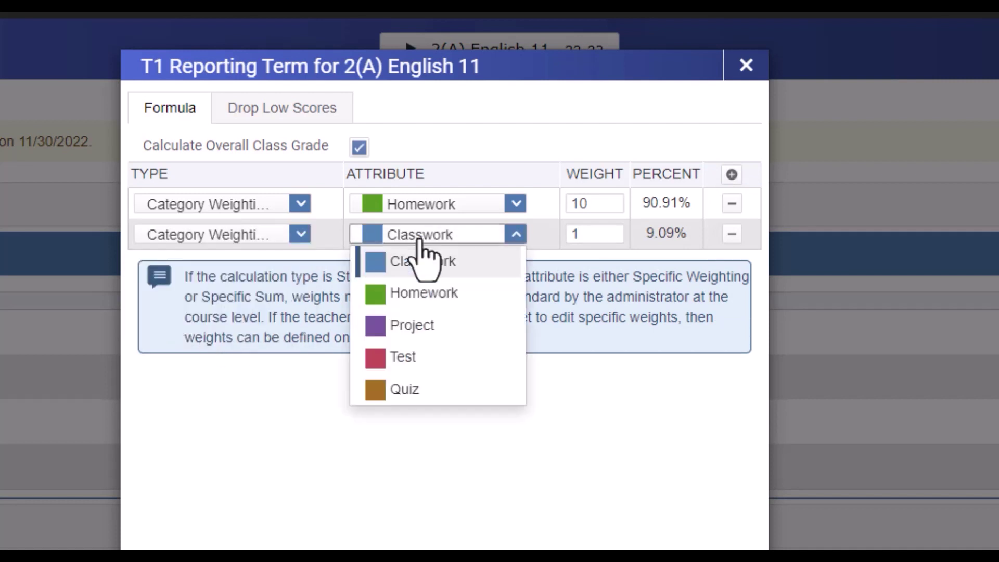
pyautogui.click(419, 326)
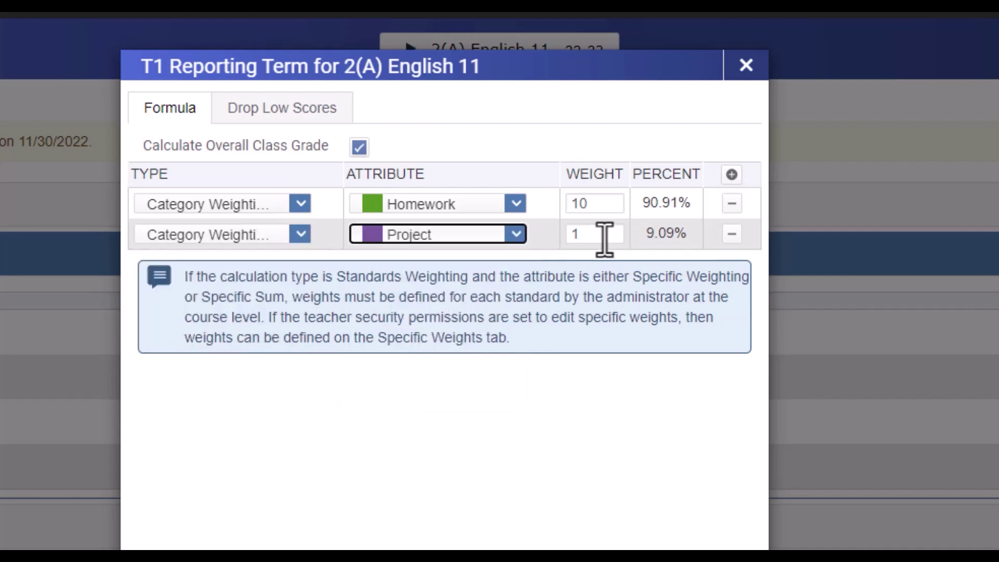
pyautogui.rightClick(604, 239)
pyautogui.click(581, 232)
pyautogui.doubleClick(582, 233)
pyautogui.write('60')
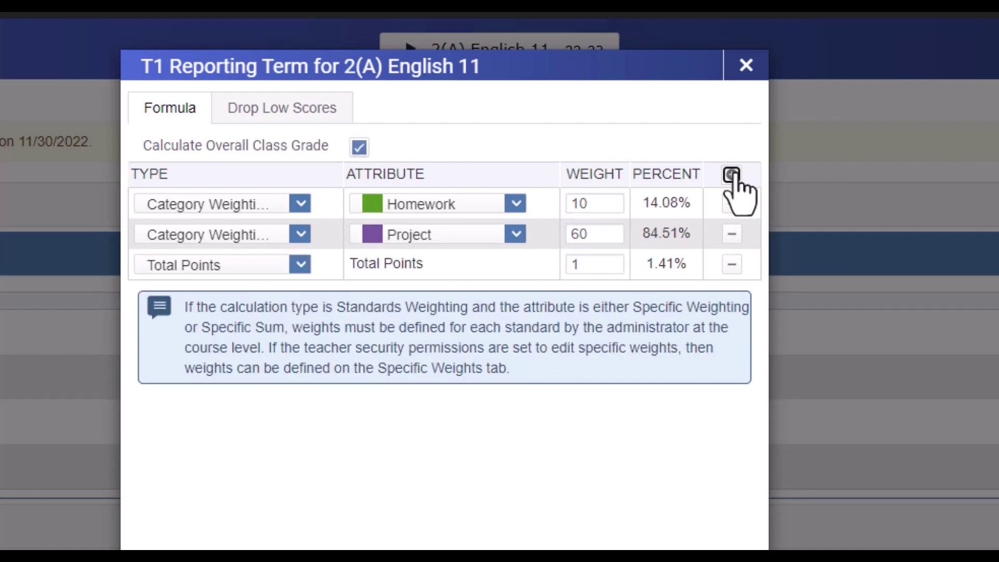
# Set the third row to category weighting for Test with weight 20.
pyautogui.click(261, 266)
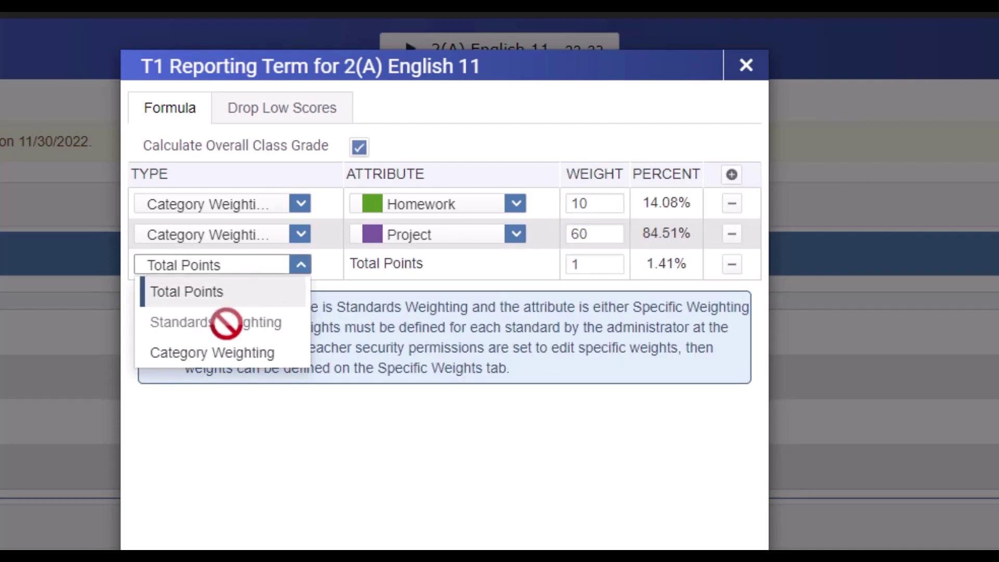
pyautogui.click(219, 353)
pyautogui.click(426, 268)
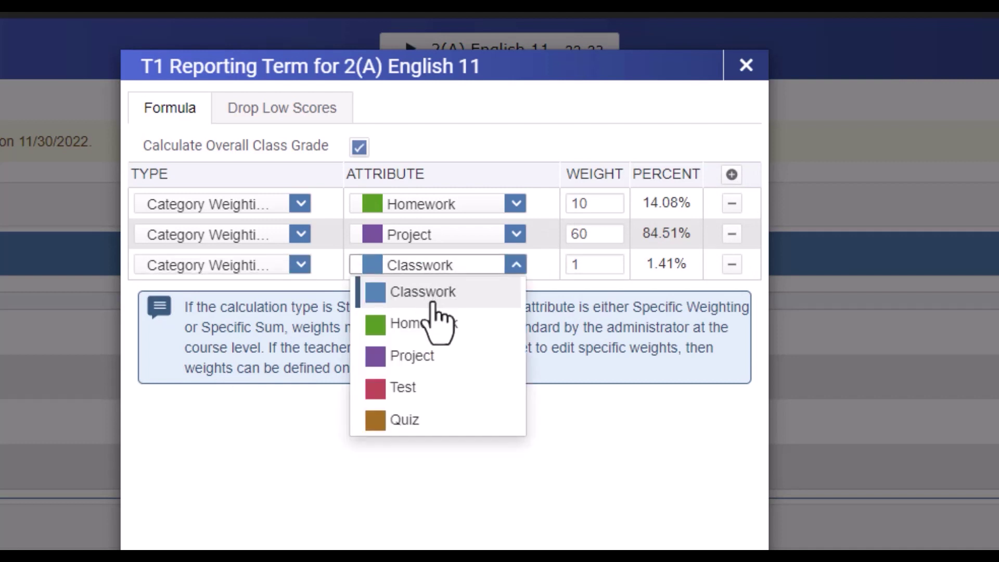
pyautogui.click(432, 390)
pyautogui.click(593, 263)
pyautogui.write('20')
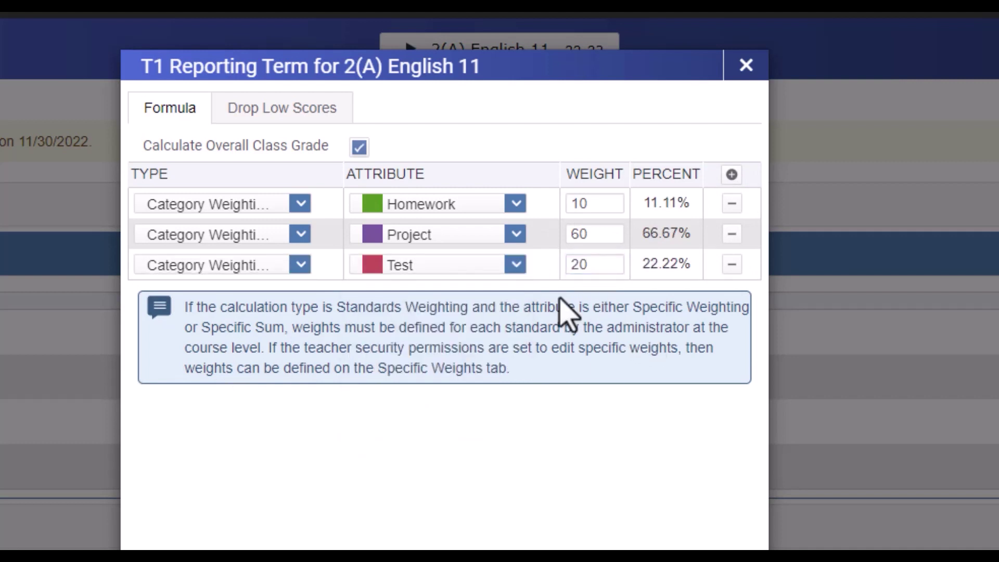
# Add a fourth category-weighting row for Classwork with weight 10.
pyautogui.click(732, 175)
pyautogui.click(261, 295)
pyautogui.click(198, 381)
pyautogui.click(427, 295)
pyautogui.click(422, 321)
pyautogui.click(603, 294)
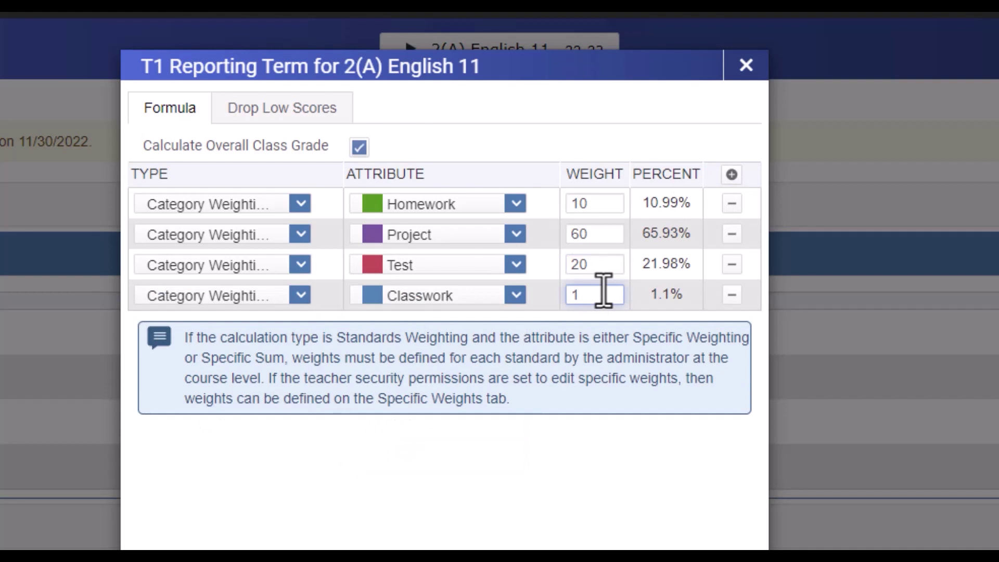
pyautogui.write('0')
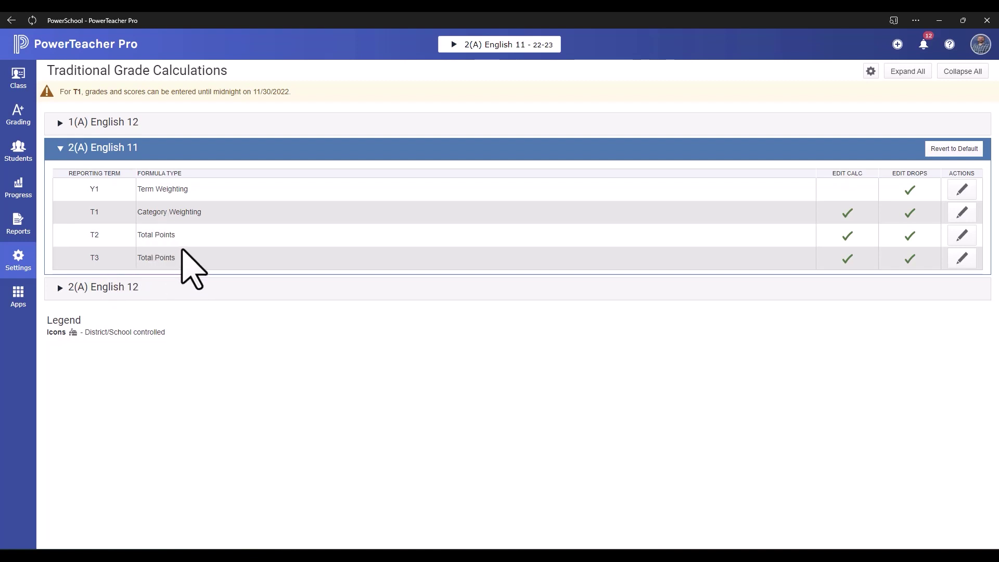
# Expand and collapse the 1(A) and 2(A) English 12 calculations to review them.
pyautogui.click(60, 123)
pyautogui.click(60, 123)
pyautogui.click(59, 287)
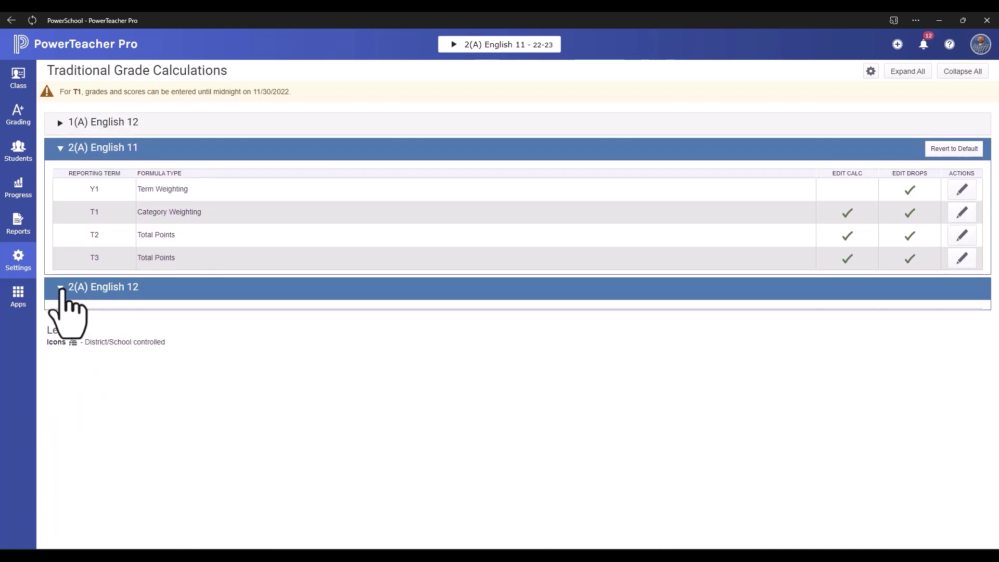
pyautogui.click(60, 287)
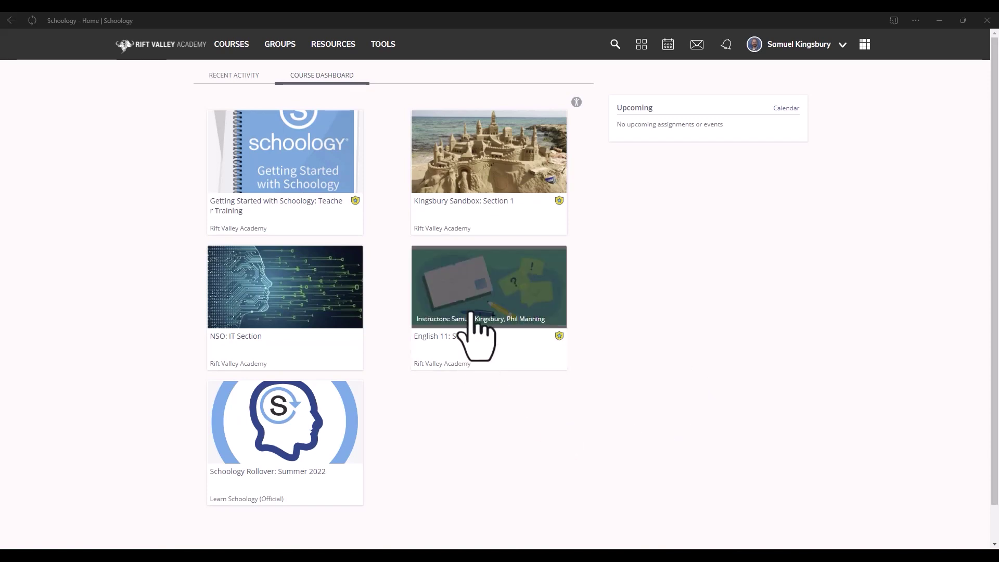
# In English 11: Section 2's Grade Setup, add a Homework category using total points.
pyautogui.click(457, 264)
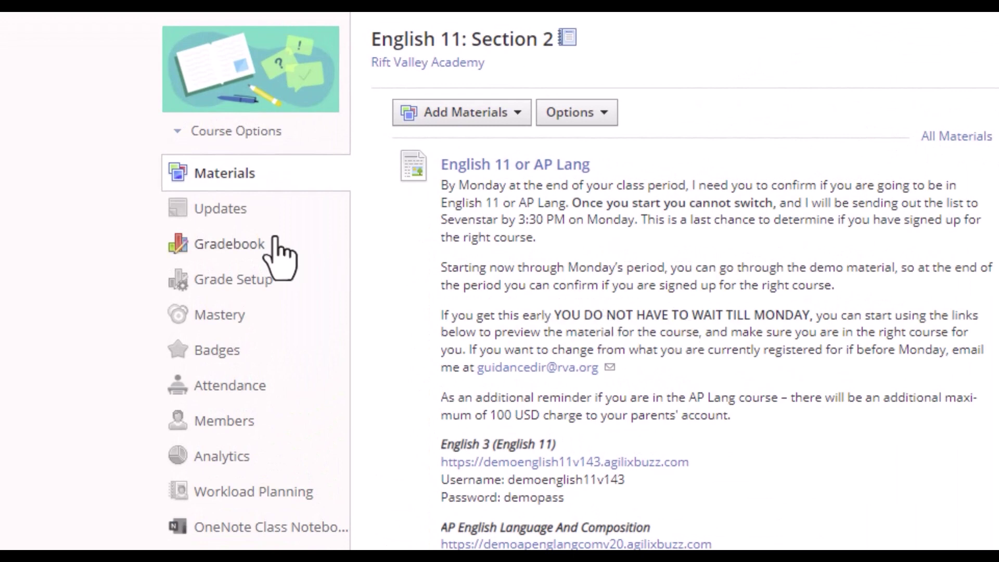
pyautogui.click(252, 289)
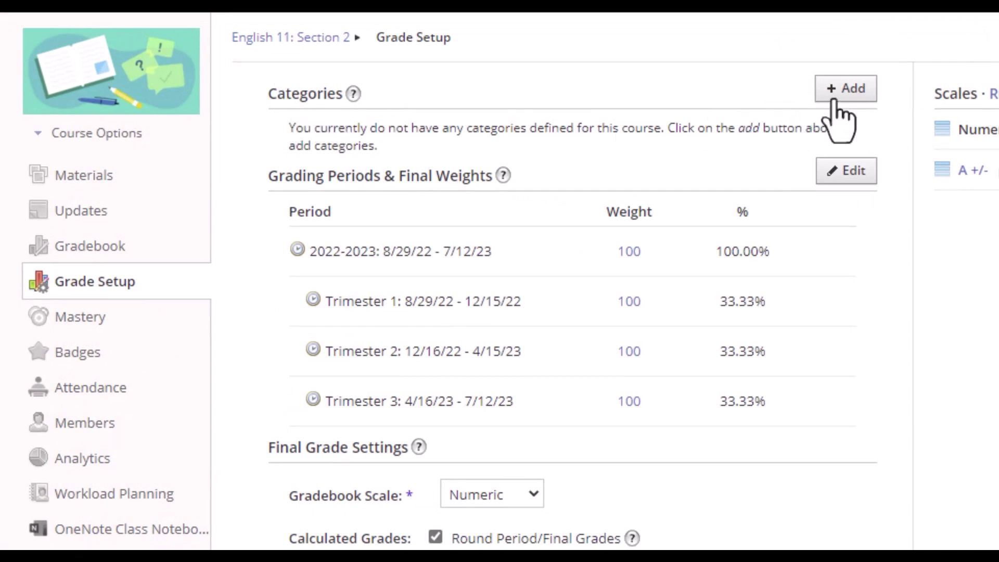
pyautogui.click(839, 99)
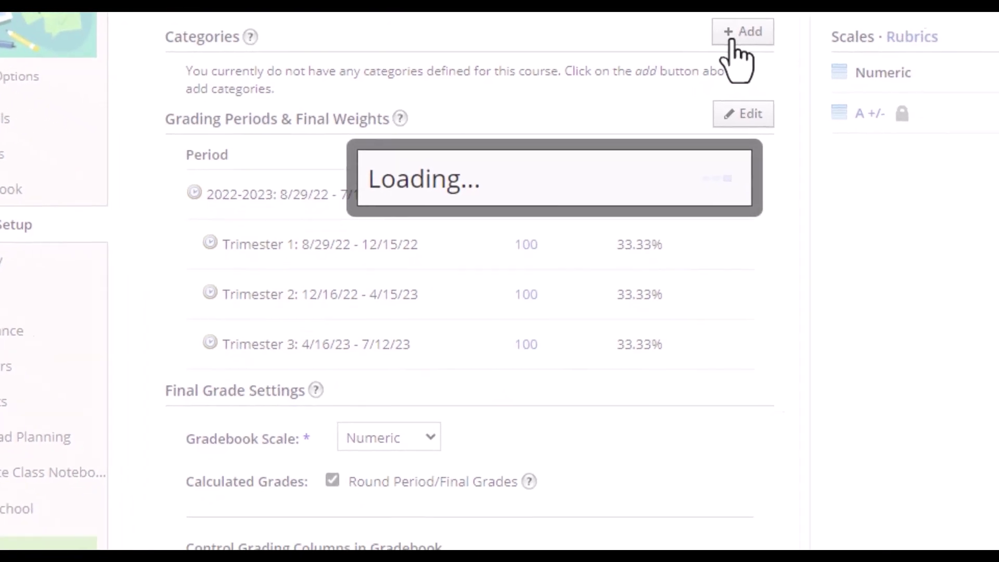
pyautogui.write('Homewor')
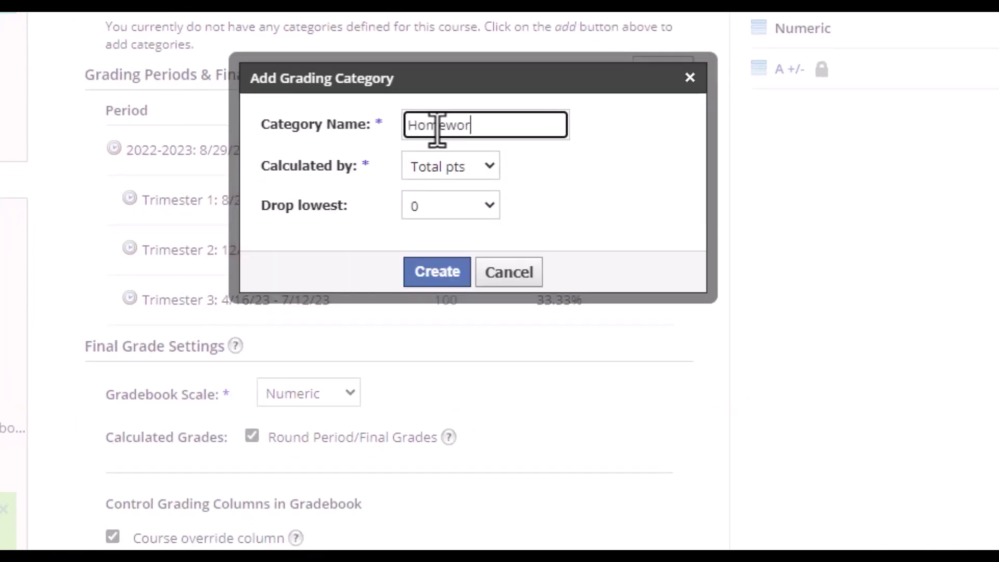
pyautogui.write('k')
pyautogui.click(471, 173)
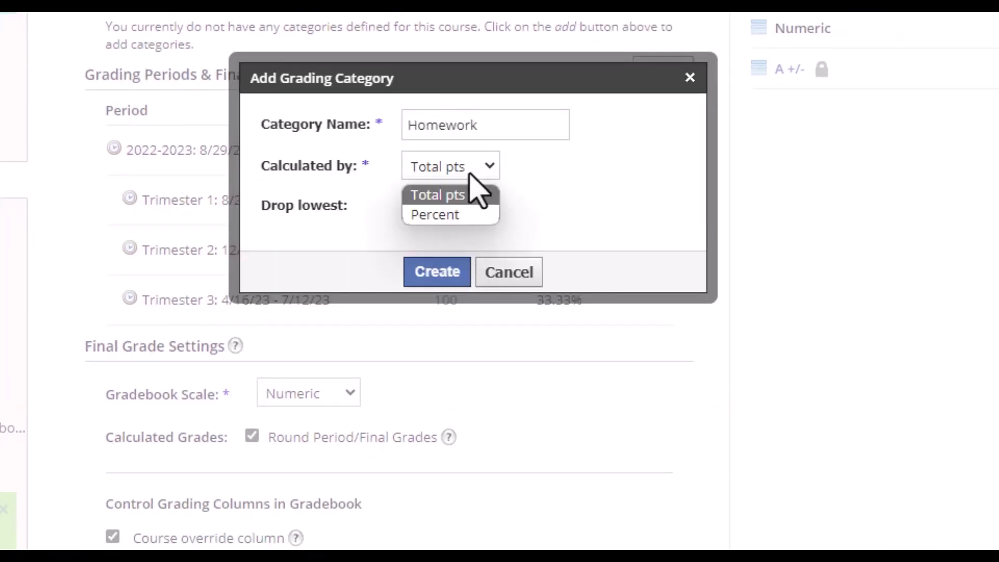
pyautogui.click(452, 197)
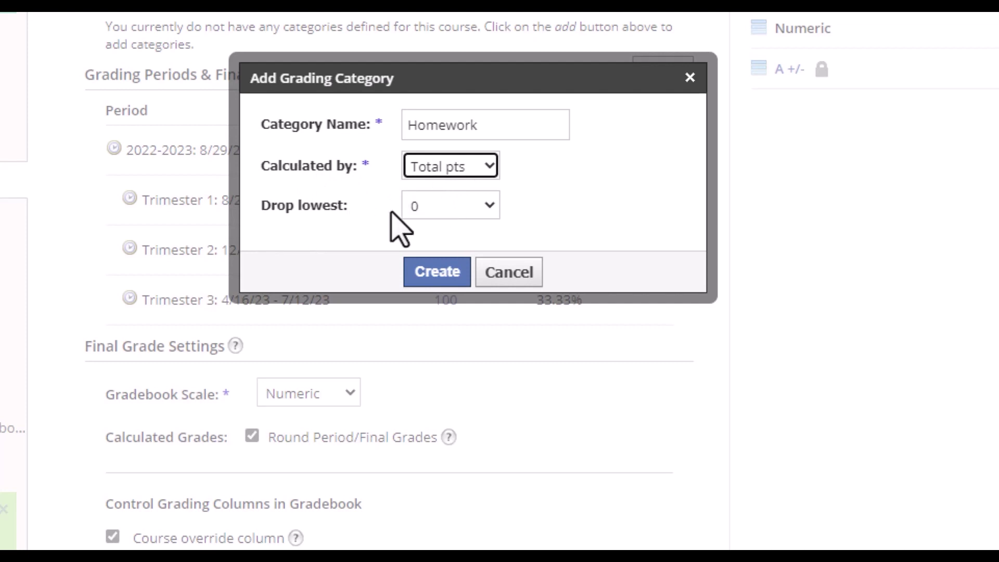
pyautogui.click(440, 273)
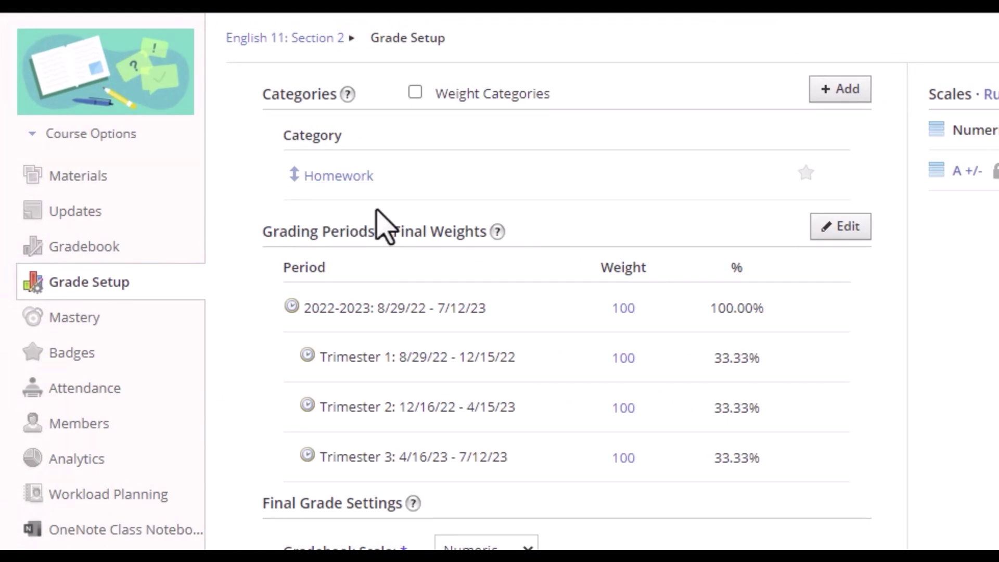
# Add the Project, Test and Classwork grading categories.
pyautogui.click(819, 91)
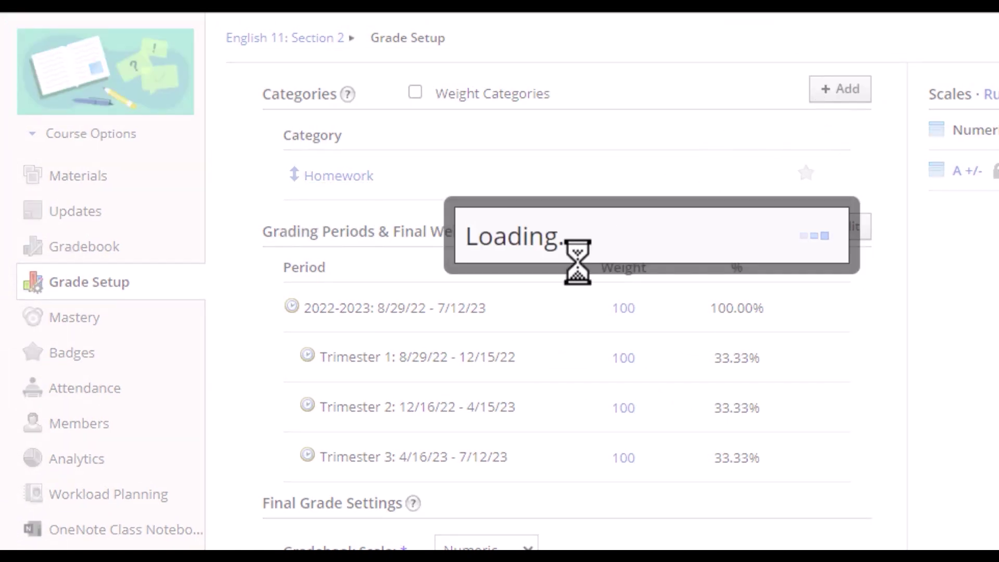
pyautogui.click(635, 225)
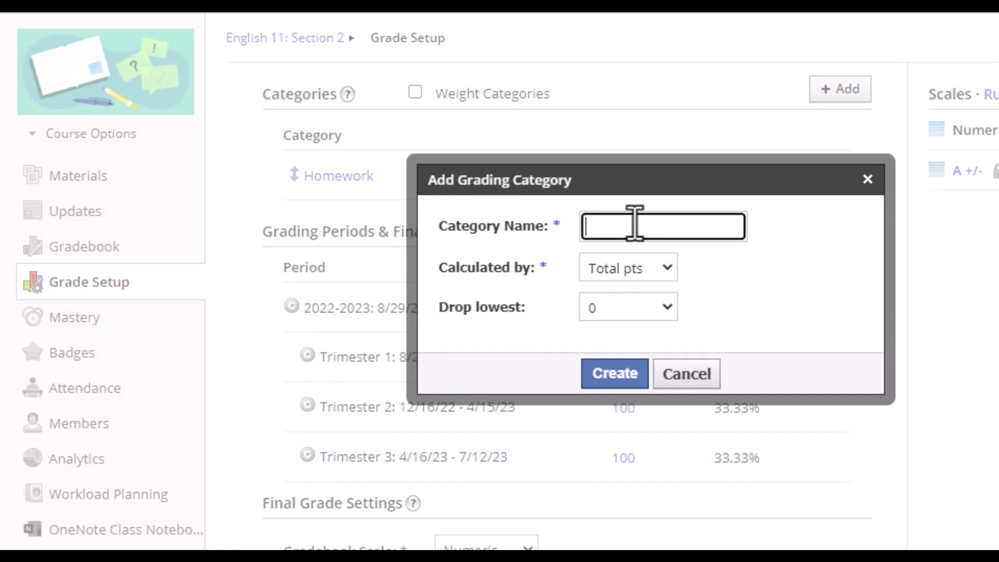
pyautogui.write('Project')
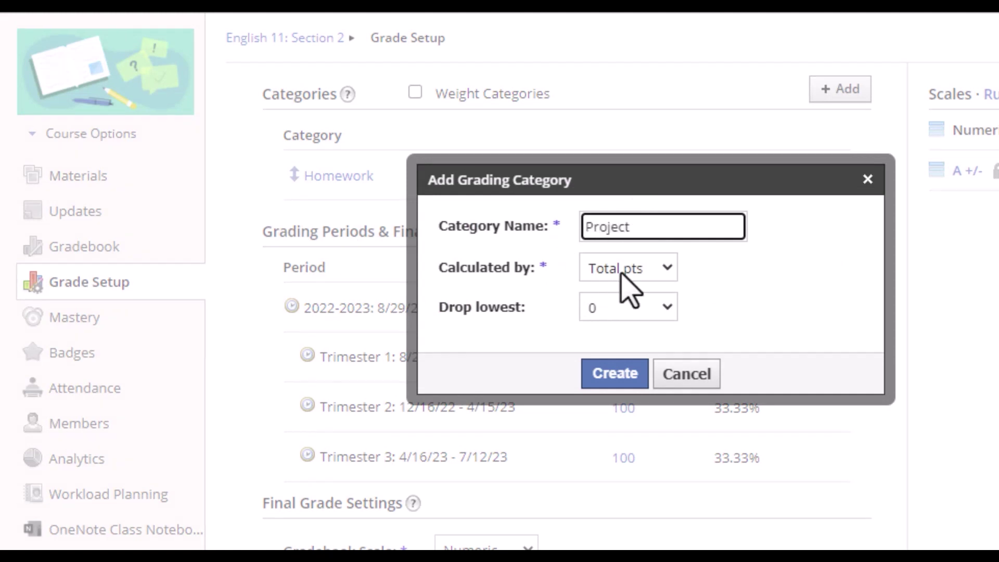
pyautogui.click(615, 374)
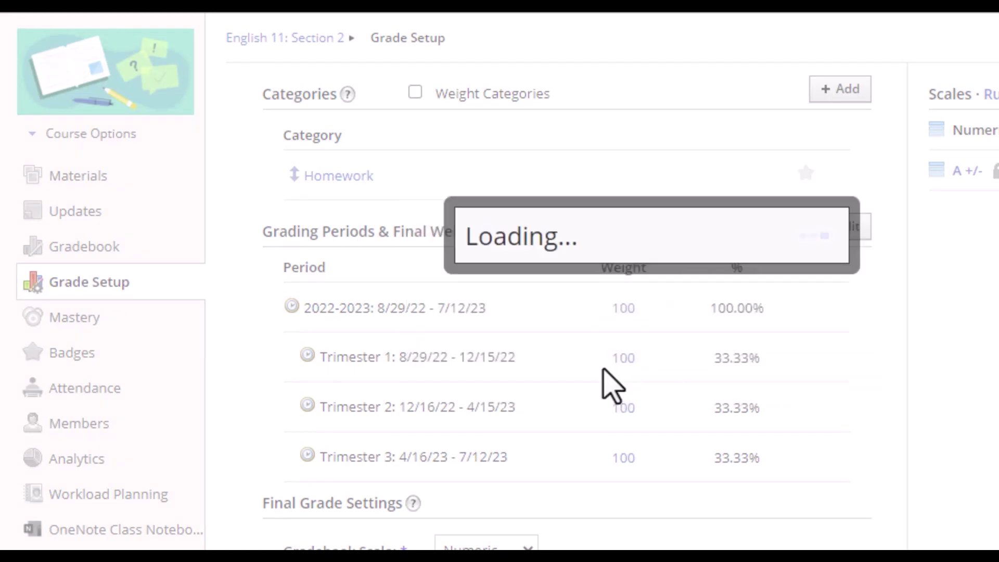
pyautogui.click(642, 223)
pyautogui.write('Test')
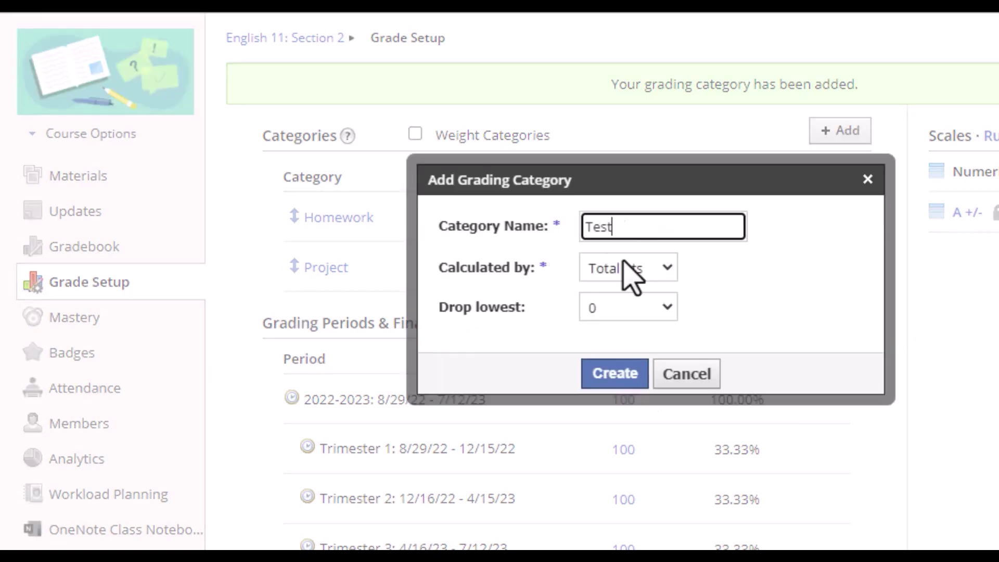
pyautogui.click(632, 265)
pyautogui.click(614, 281)
pyautogui.click(604, 377)
pyautogui.click(640, 229)
pyautogui.write('Classwork')
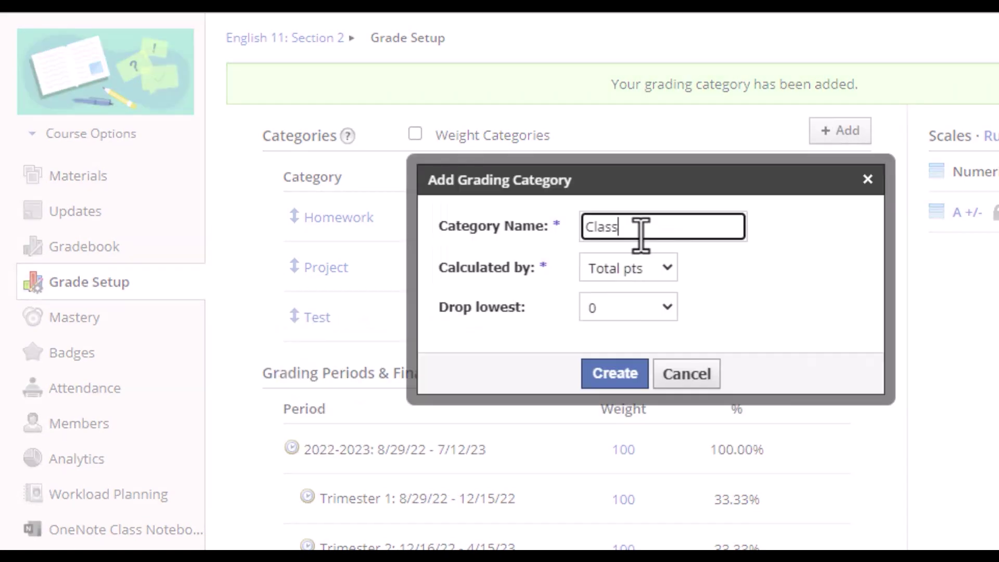
pyautogui.click(624, 374)
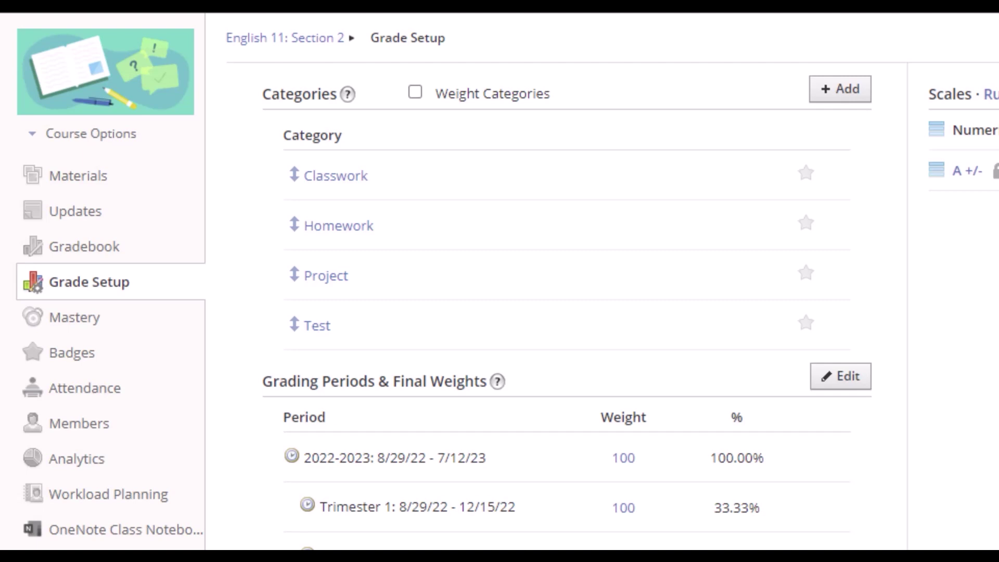
# Turn on category weighting and enter Classwork 10, Homework 10, Project 60, Test 20.
pyautogui.click(415, 92)
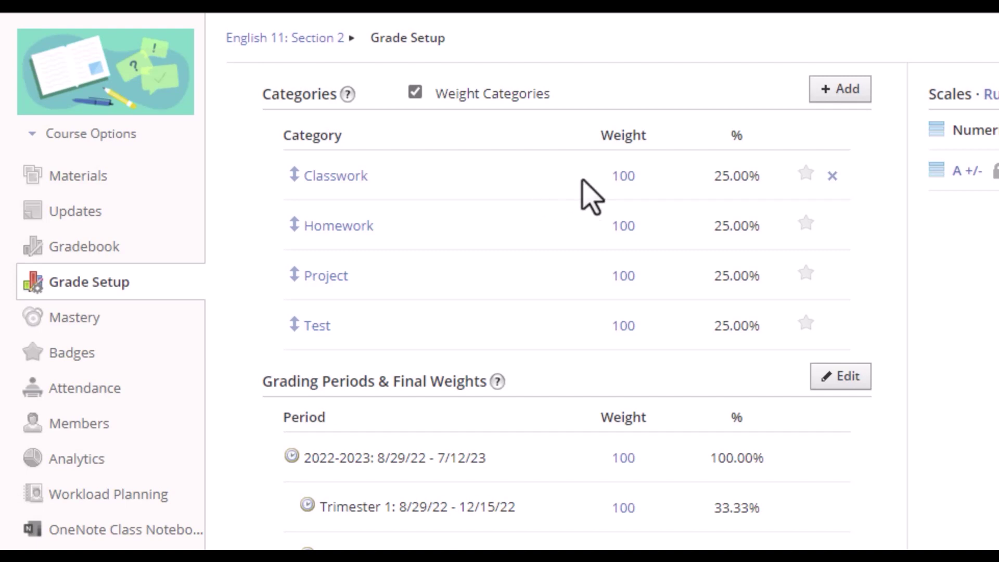
pyautogui.click(622, 176)
pyautogui.write('10')
pyautogui.click(619, 227)
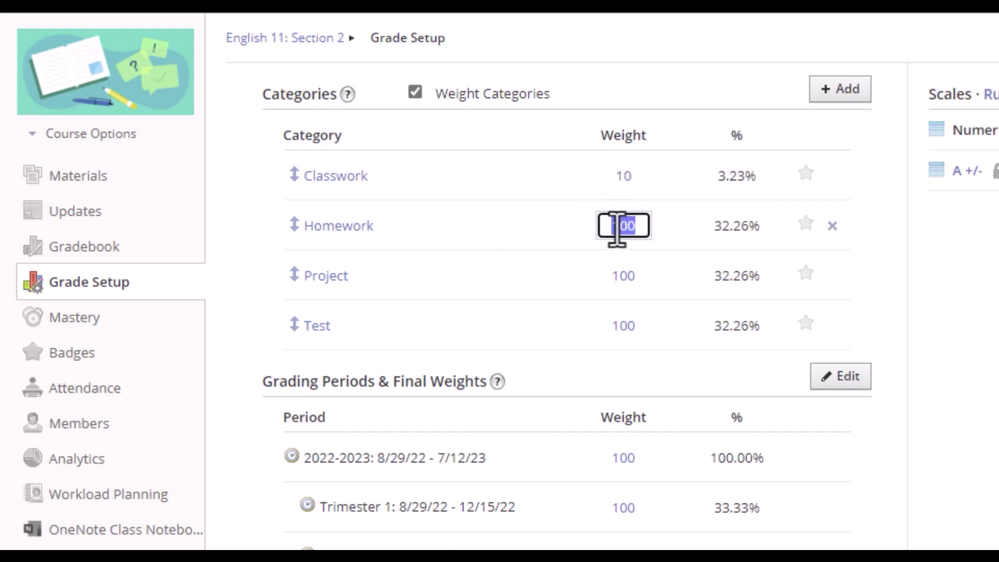
pyautogui.write('10')
pyautogui.click(621, 277)
pyautogui.write('60')
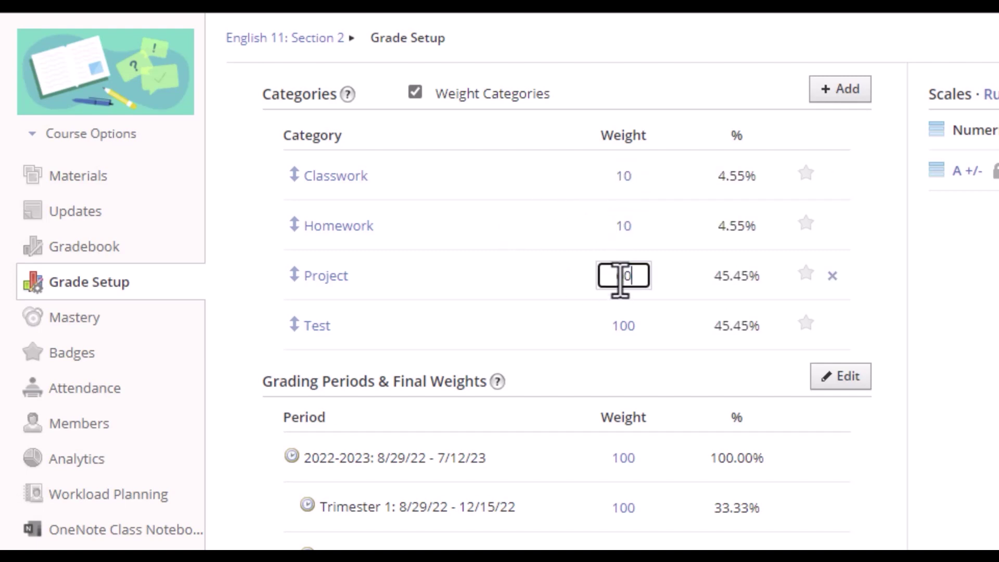
pyautogui.click(623, 326)
pyautogui.write('20')
pyautogui.click(528, 230)
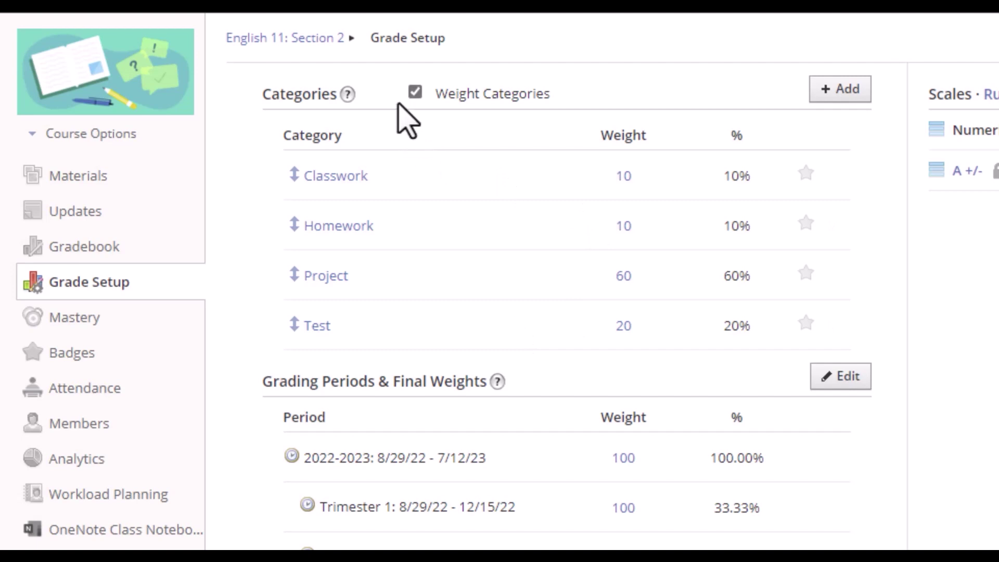
# Scroll past Grading Periods and Final Grade Settings and save the 10/10/60/20 weights.
pyautogui.scroll(-6, 406, 119)
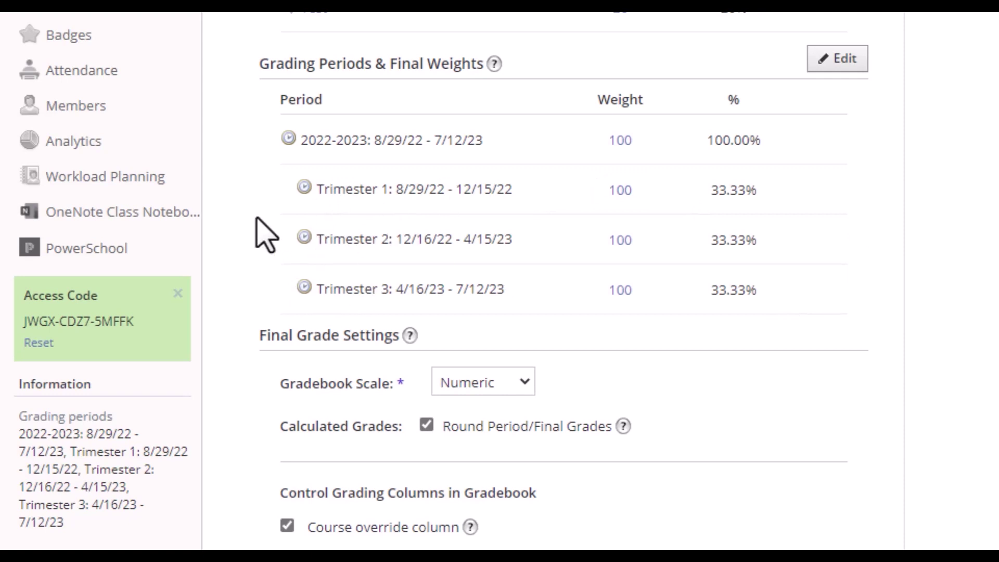
pyautogui.scroll(-3, 312, 229)
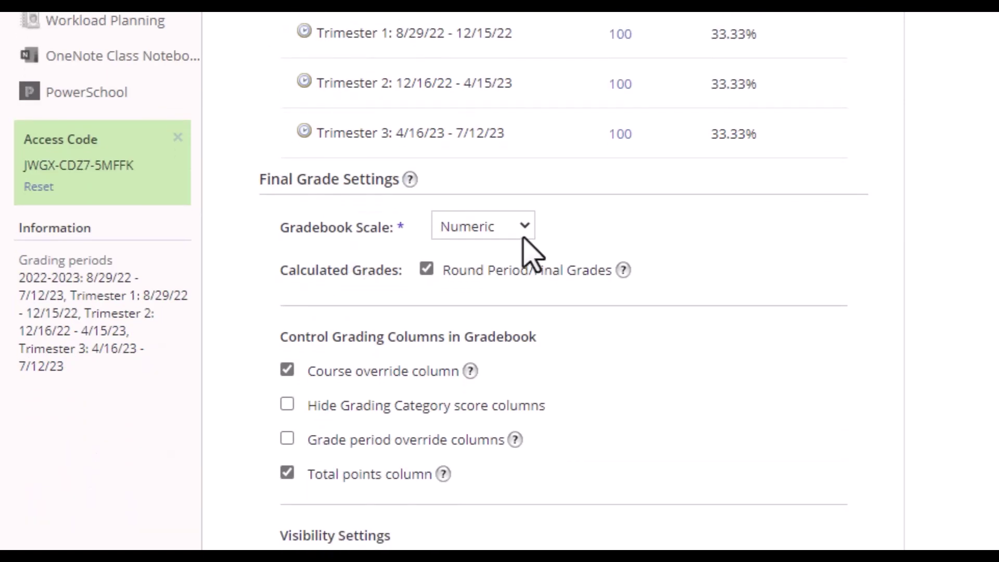
pyautogui.scroll(-1, 698, 241)
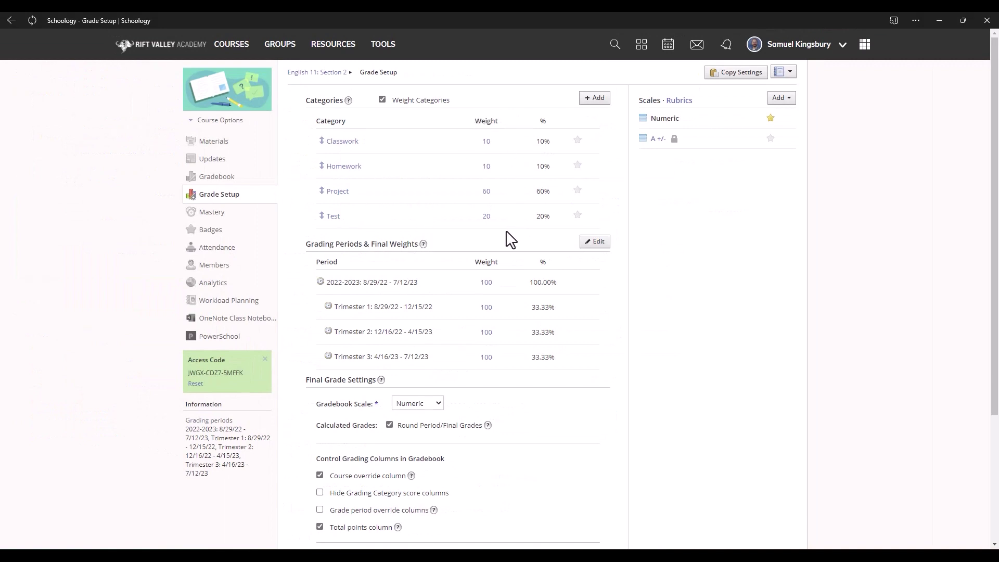
pyautogui.scroll(-1, 500, 260)
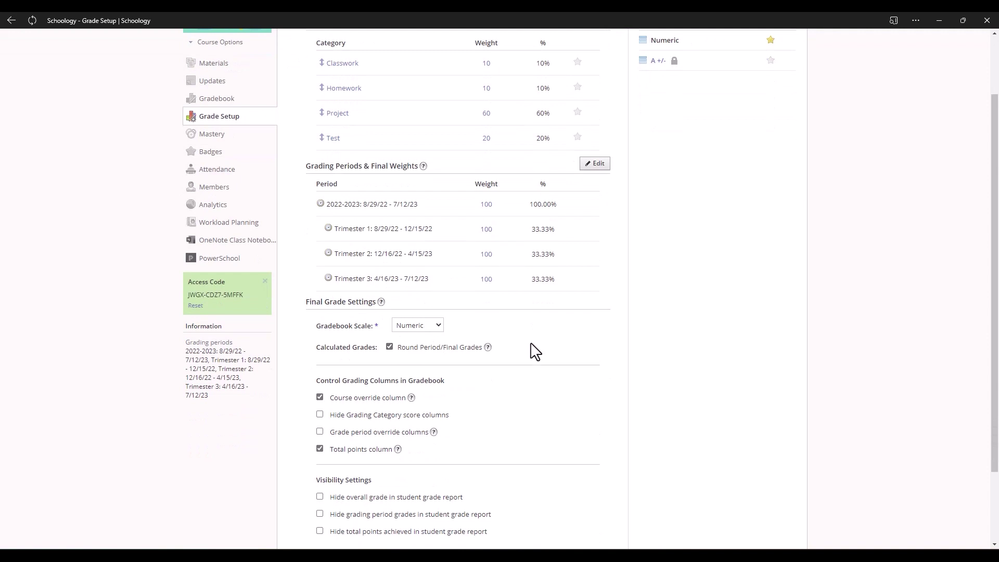
pyautogui.scroll(-2, 527, 361)
pyautogui.click(445, 465)
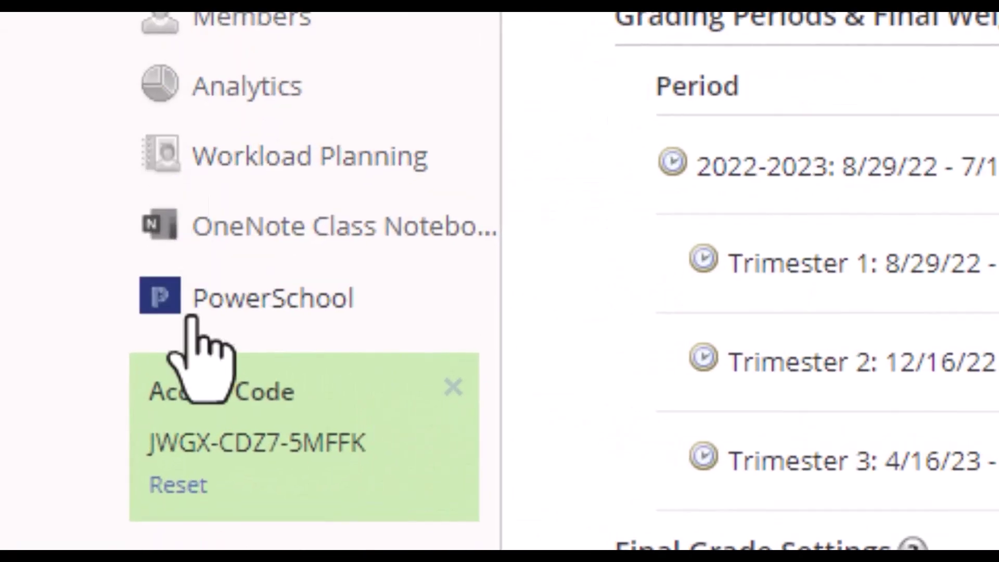
# In the PowerSchool sync configuration, enable automatic shortening of assignment titles.
pyautogui.click(237, 315)
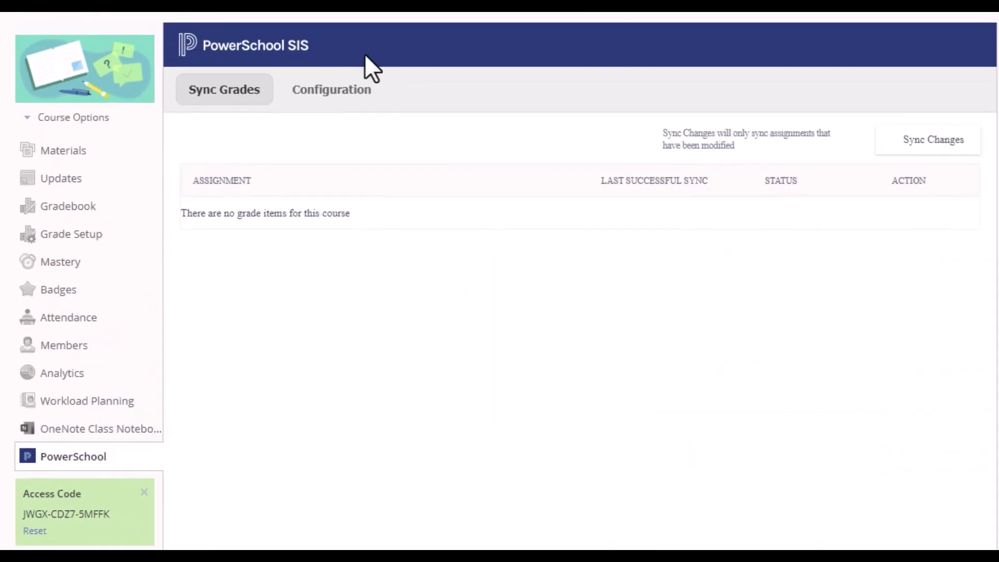
pyautogui.click(311, 96)
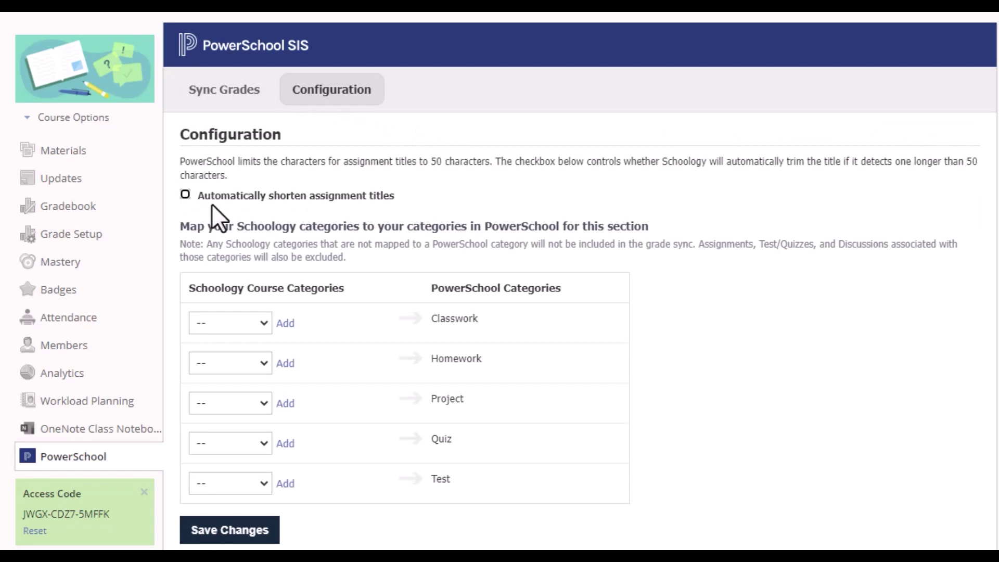
pyautogui.click(185, 196)
# Map Classwork, Homework, Project and Test to their matching PowerSchool categories.
pyautogui.click(205, 324)
pyautogui.click(217, 355)
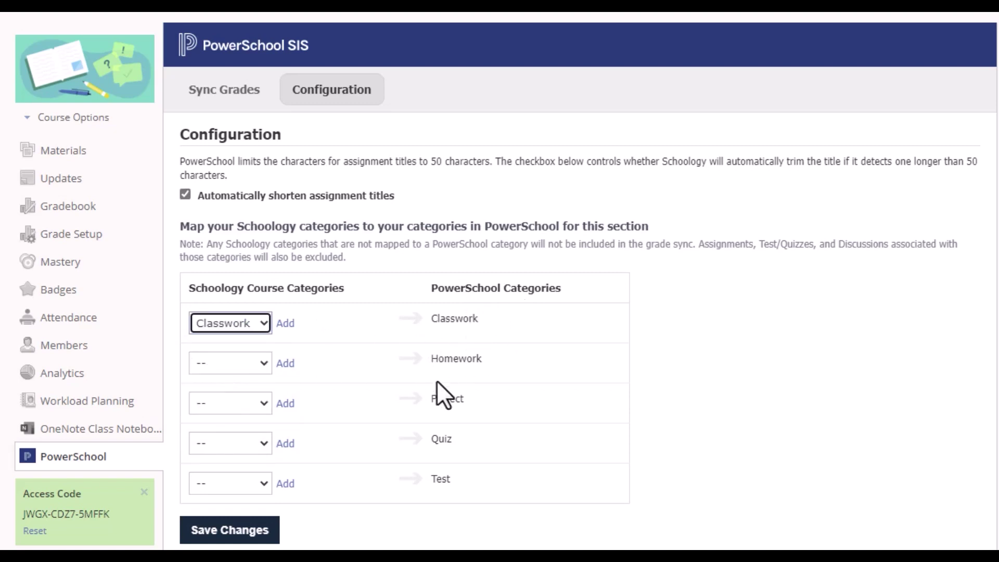
pyautogui.click(255, 367)
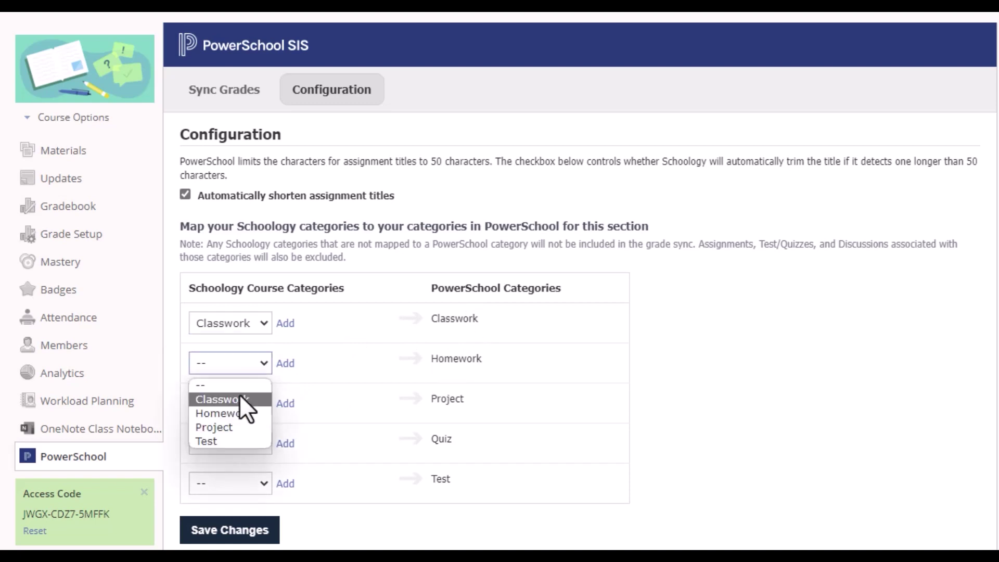
pyautogui.click(238, 414)
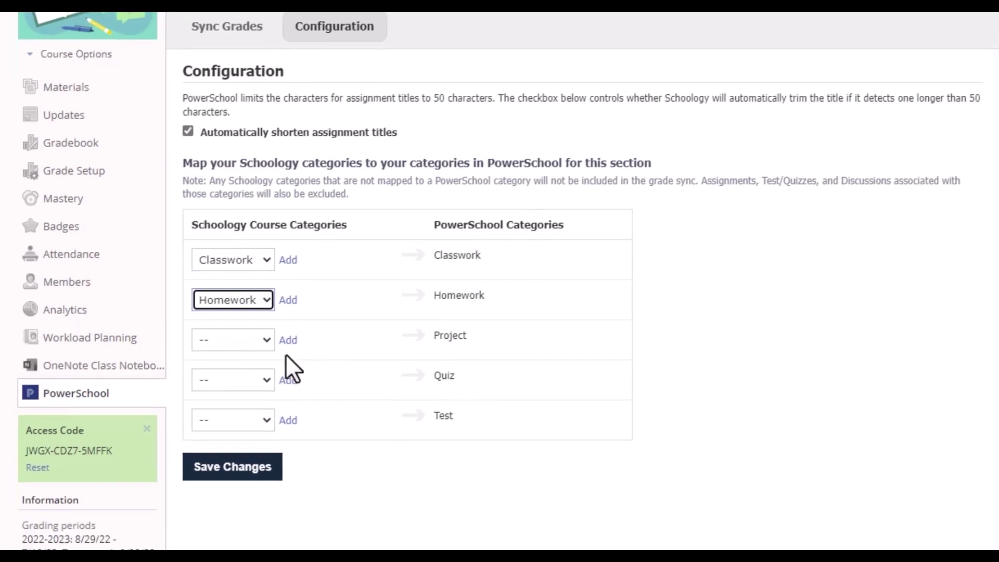
pyautogui.click(234, 403)
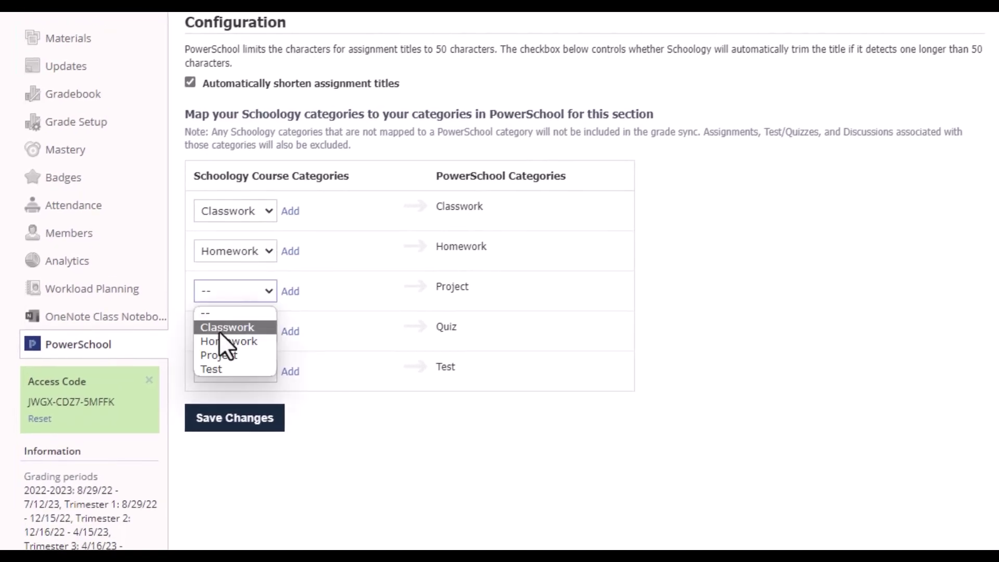
pyautogui.click(228, 466)
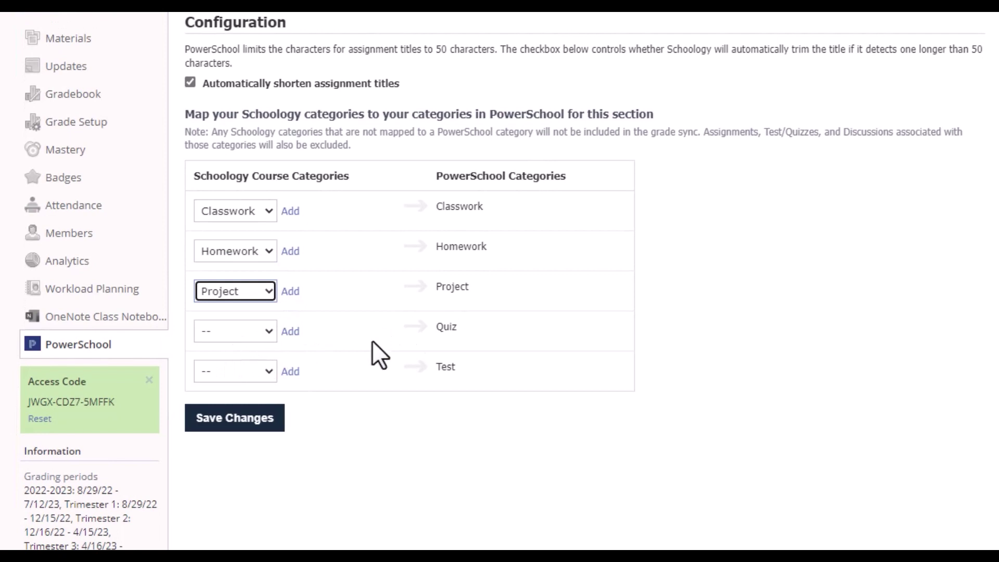
pyautogui.click(245, 370)
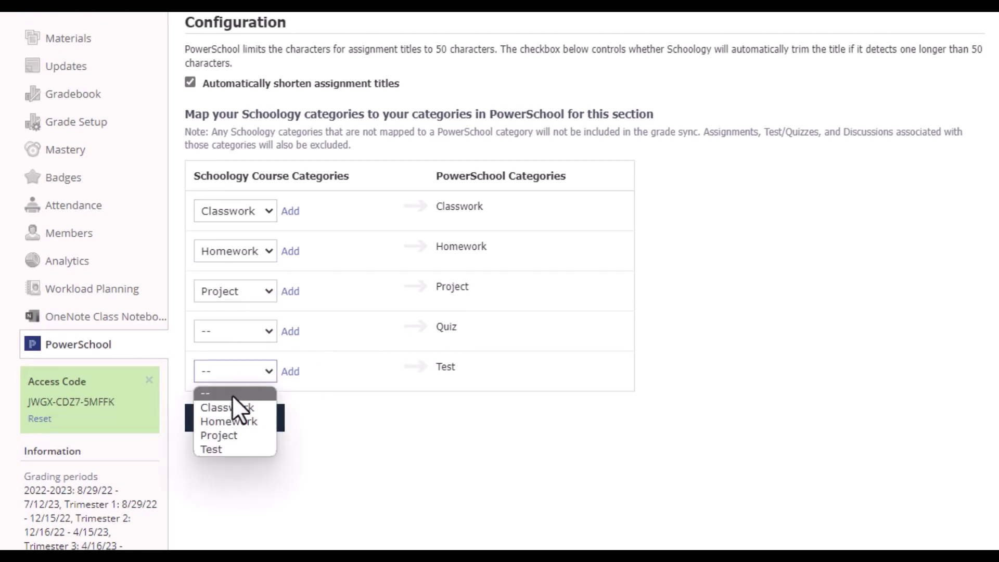
pyautogui.click(227, 447)
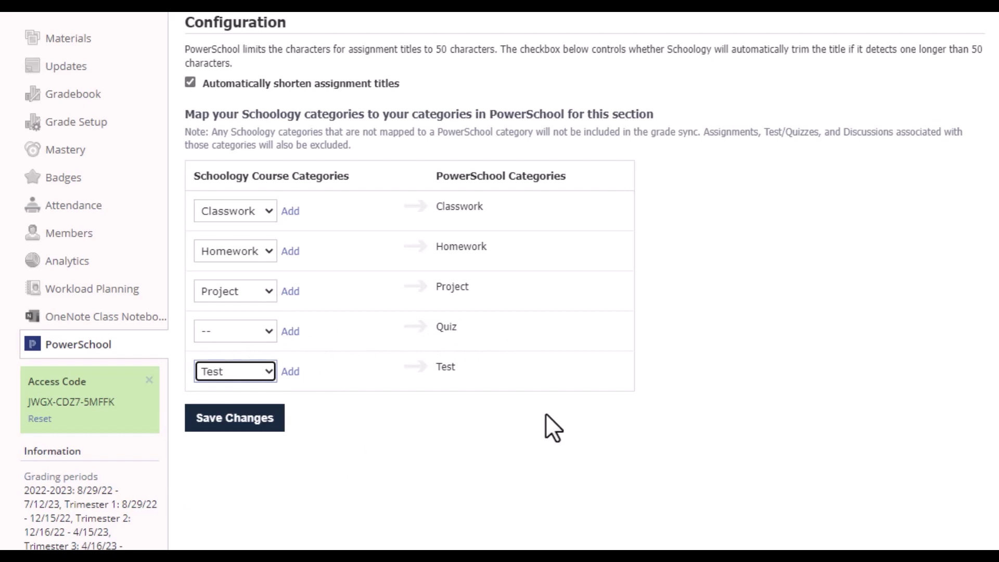
# Save the PowerSchool category mapping changes.
pyautogui.click(225, 423)
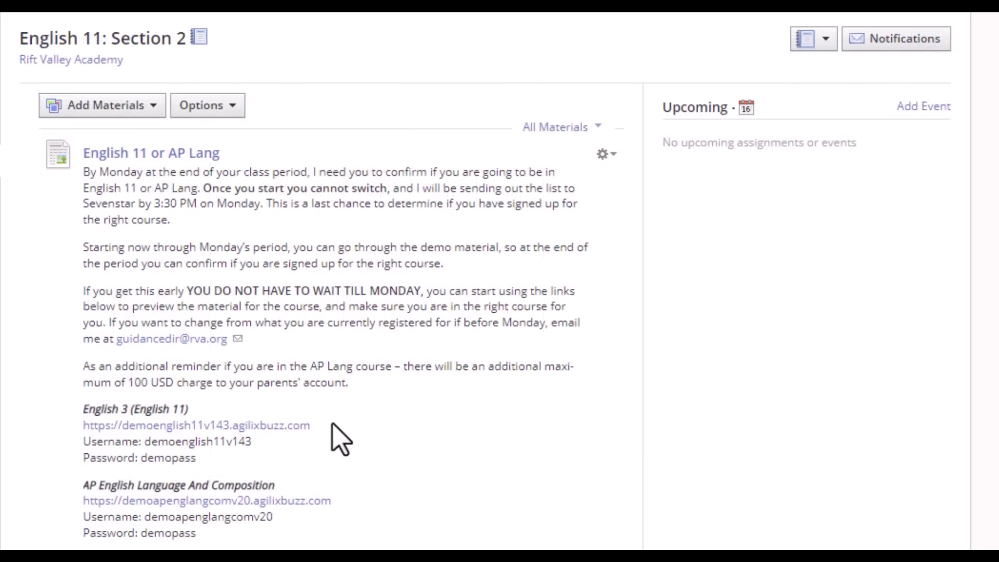
# Start a new assignment and review its category list without choosing one.
pyautogui.click(71, 107)
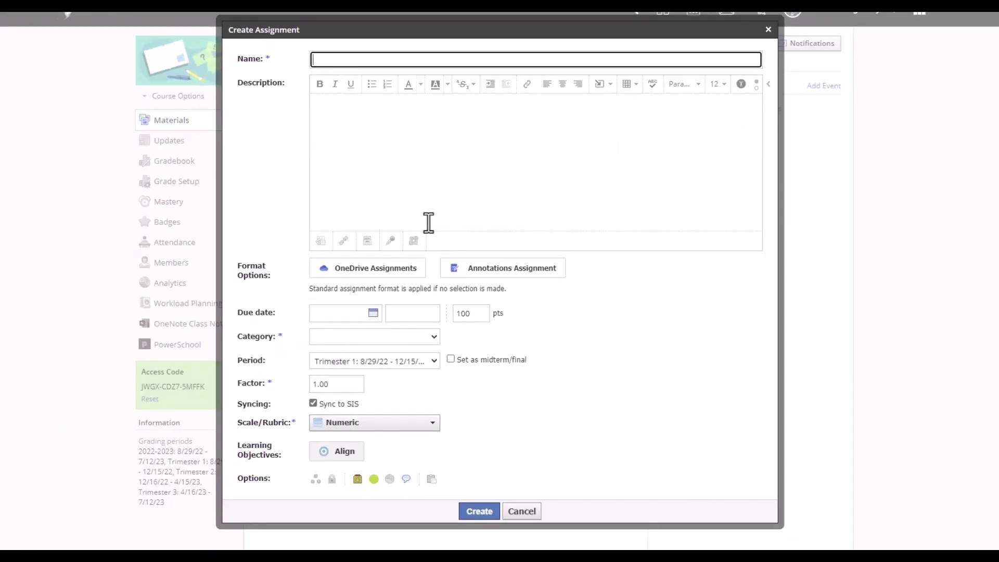
pyautogui.scroll(-2, 425, 222)
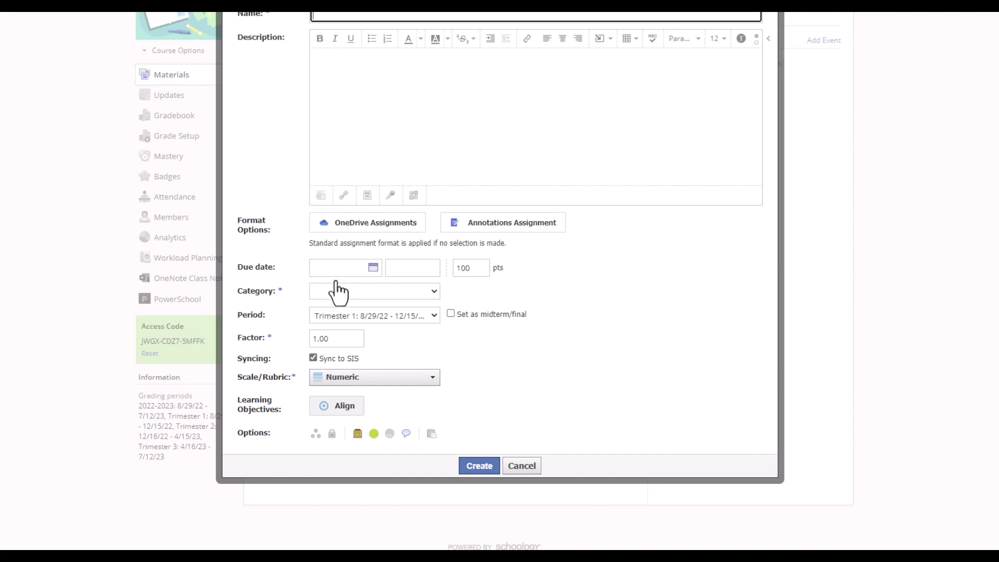
pyautogui.click(337, 289)
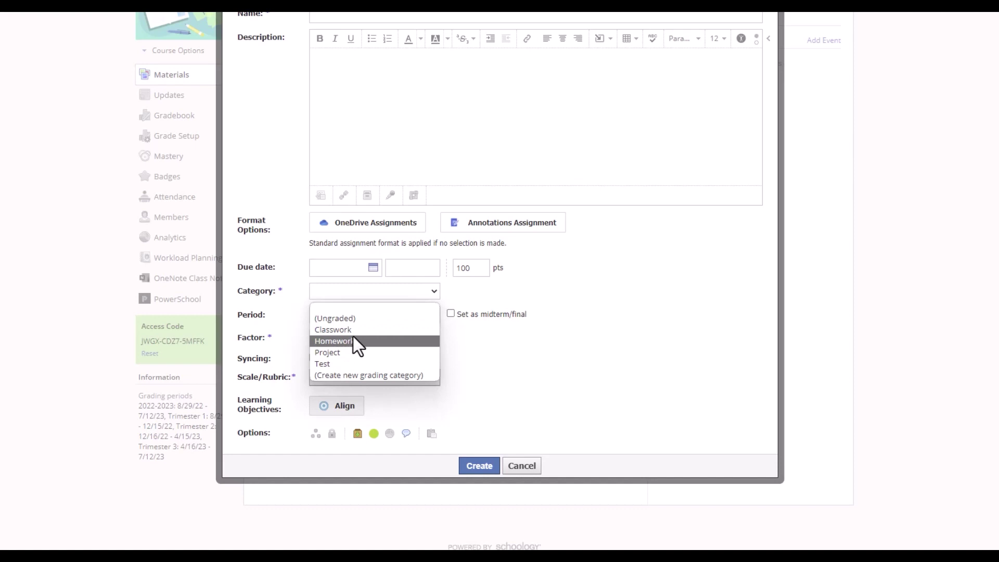
pyautogui.press('Escape')
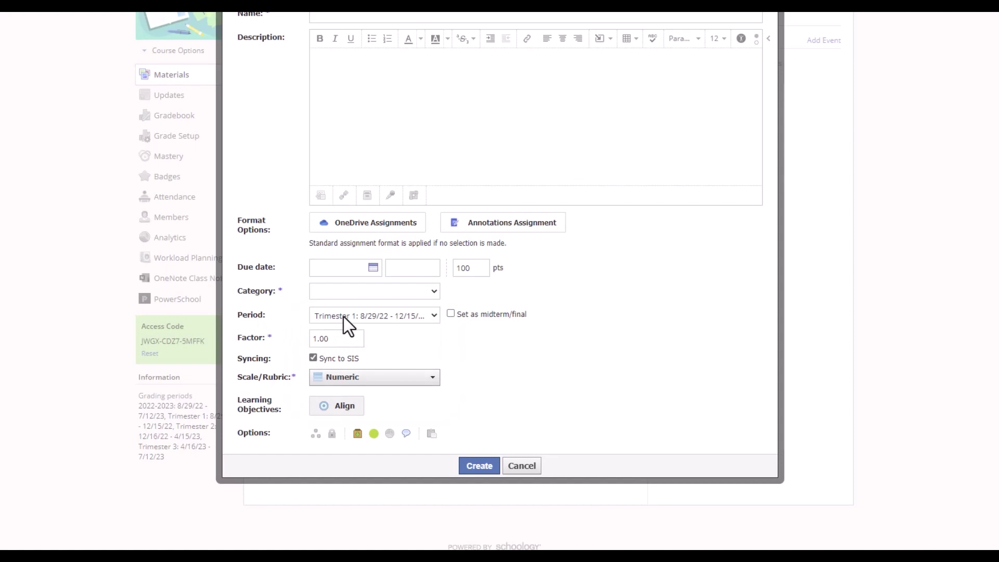
# Review the grading period and scale options, keeping Trimester 1 and Numeric.
pyautogui.click(343, 317)
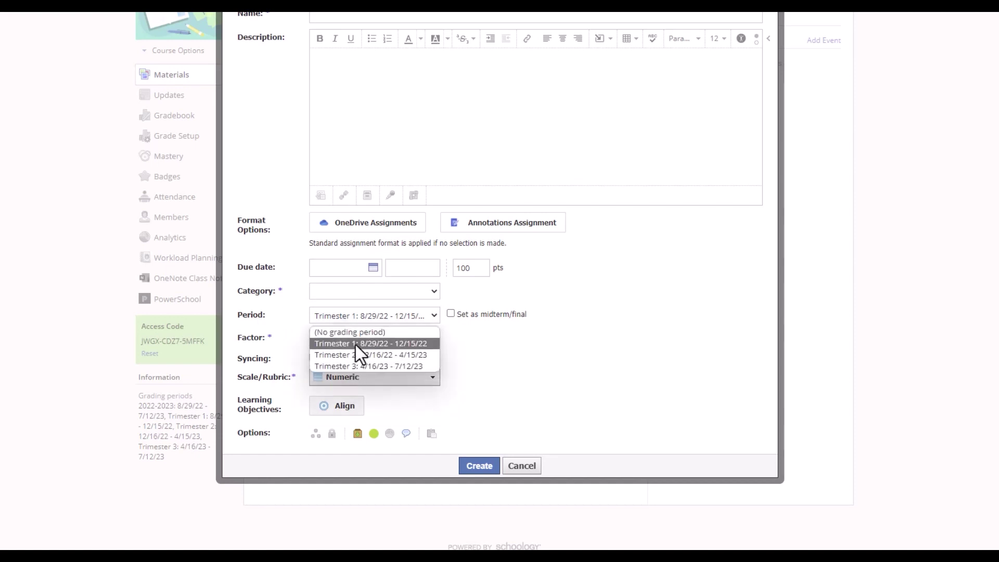
pyautogui.click(526, 358)
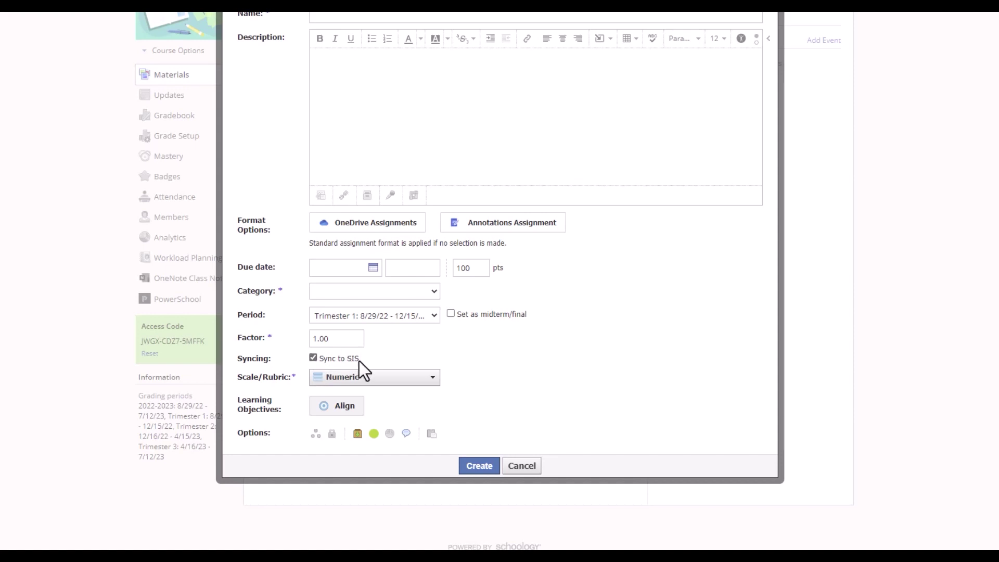
pyautogui.click(369, 377)
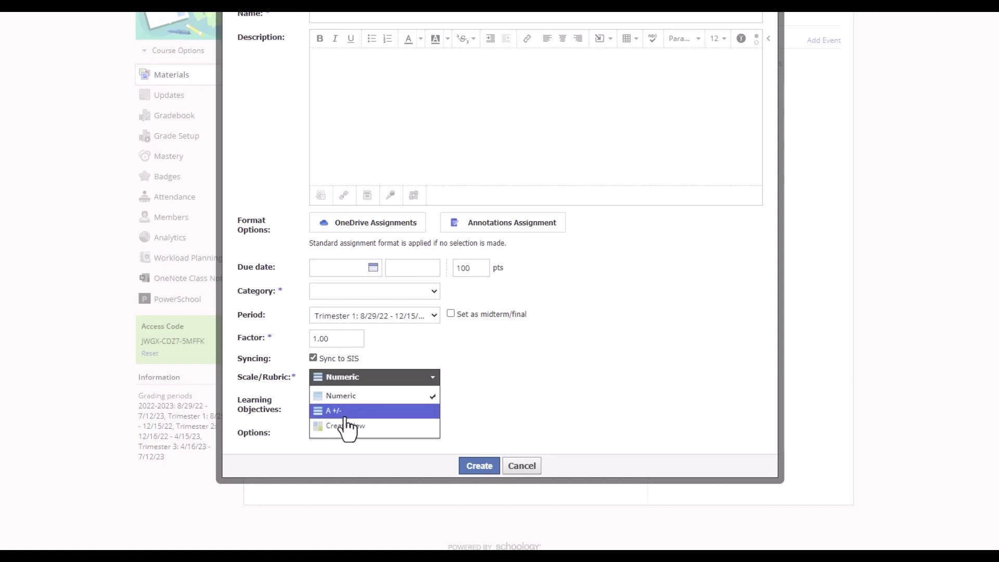
pyautogui.click(424, 378)
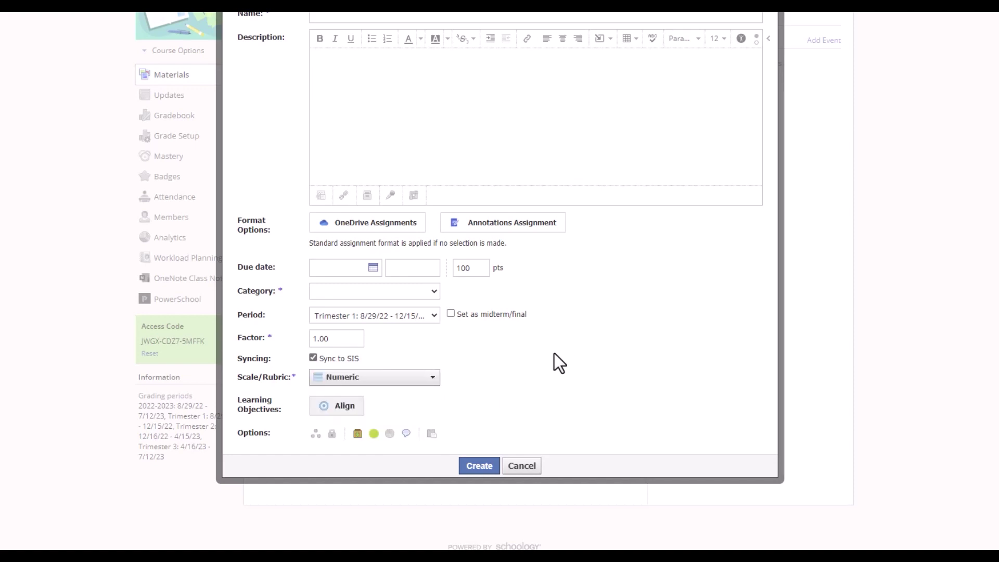